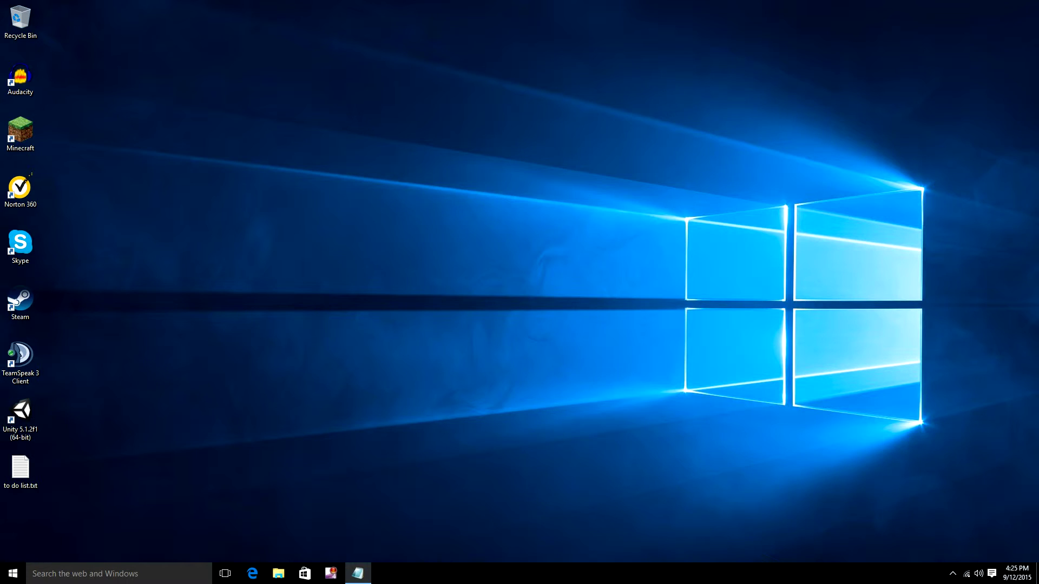
click(357, 574)
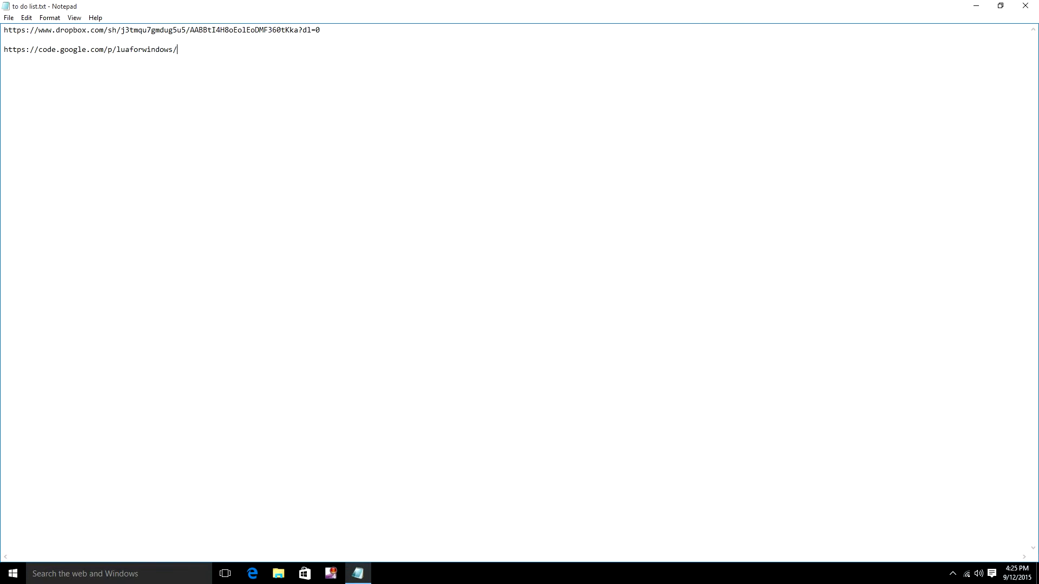
drag(177, 49, 4, 50)
key(ctrl+c)
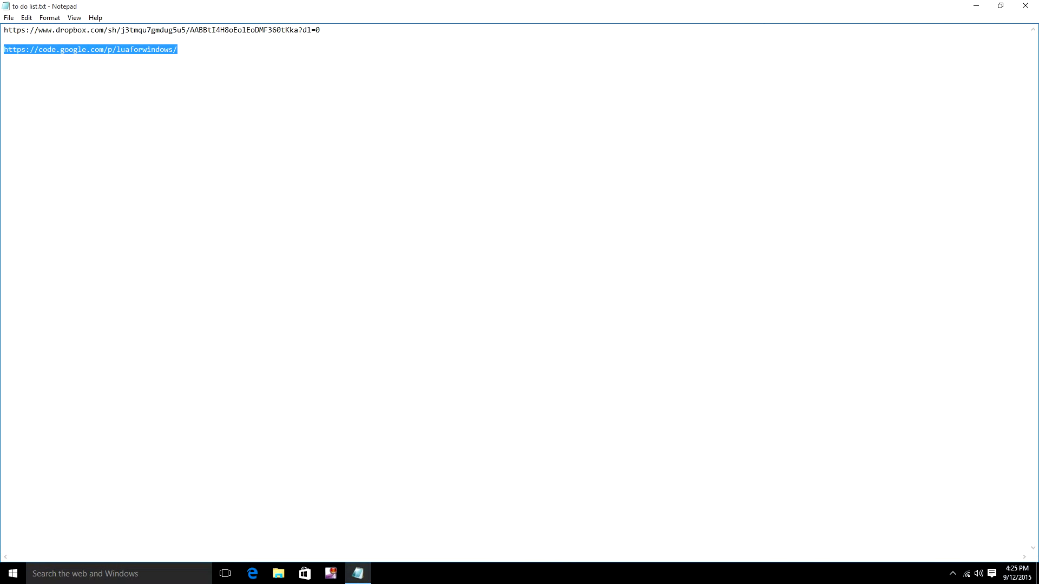
click(1025, 6)
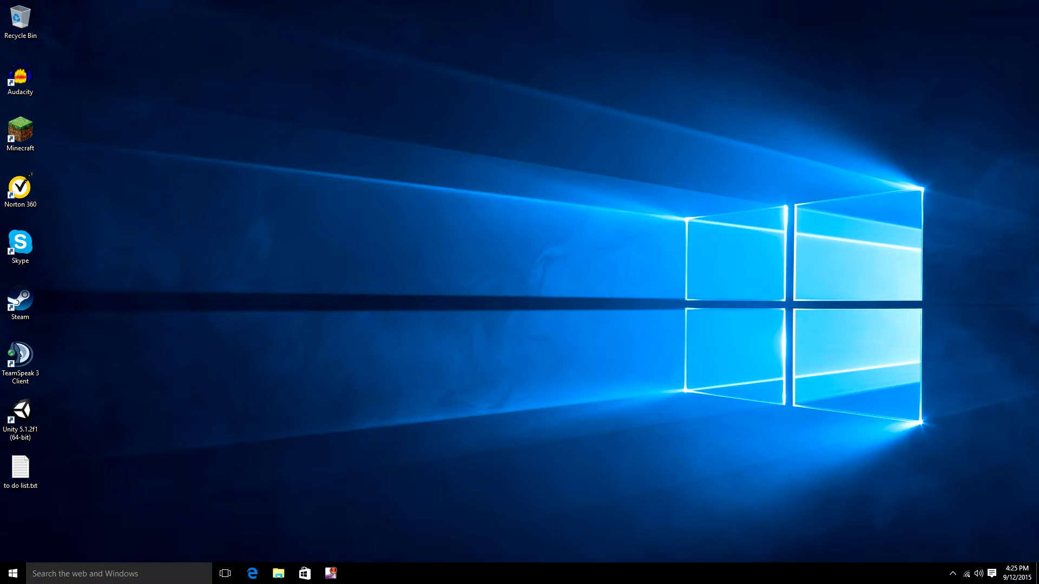
Open Microsoft Edge in a maximized window and go to the copied luaforwindows project address
click(252, 573)
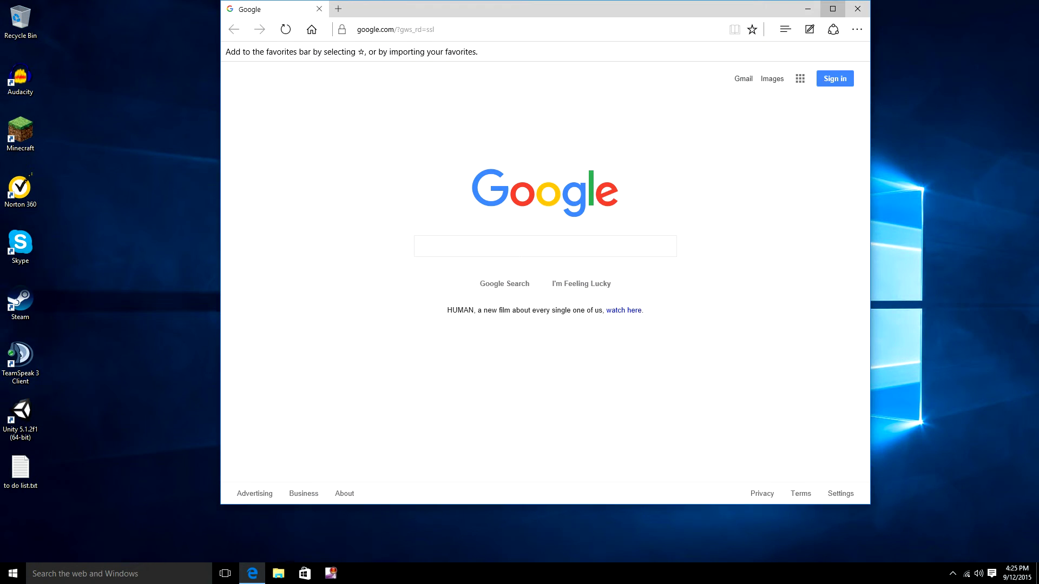
click(833, 8)
key(ctrl+l)
key(ctrl+v)
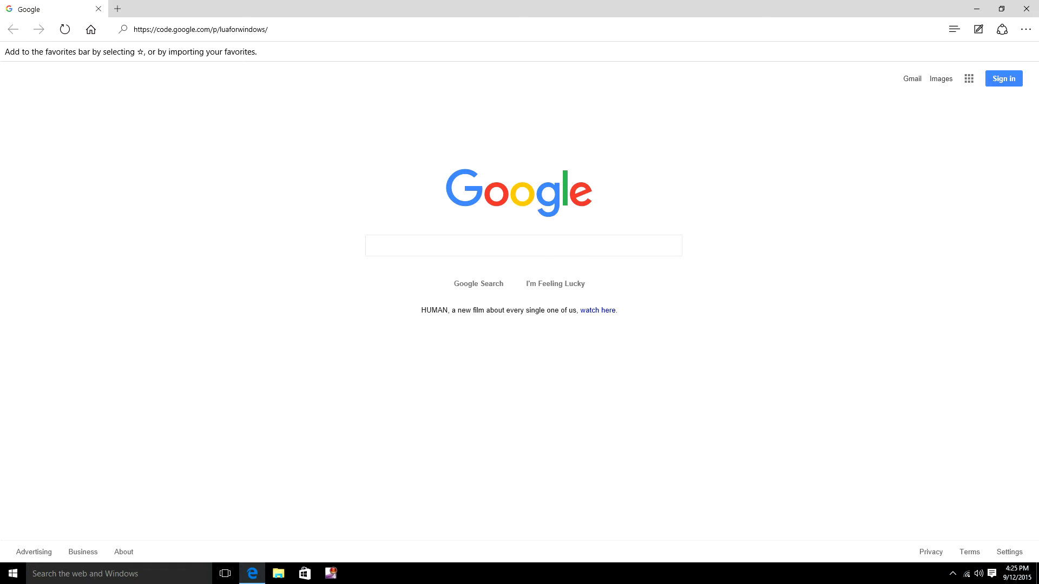
key(Return)
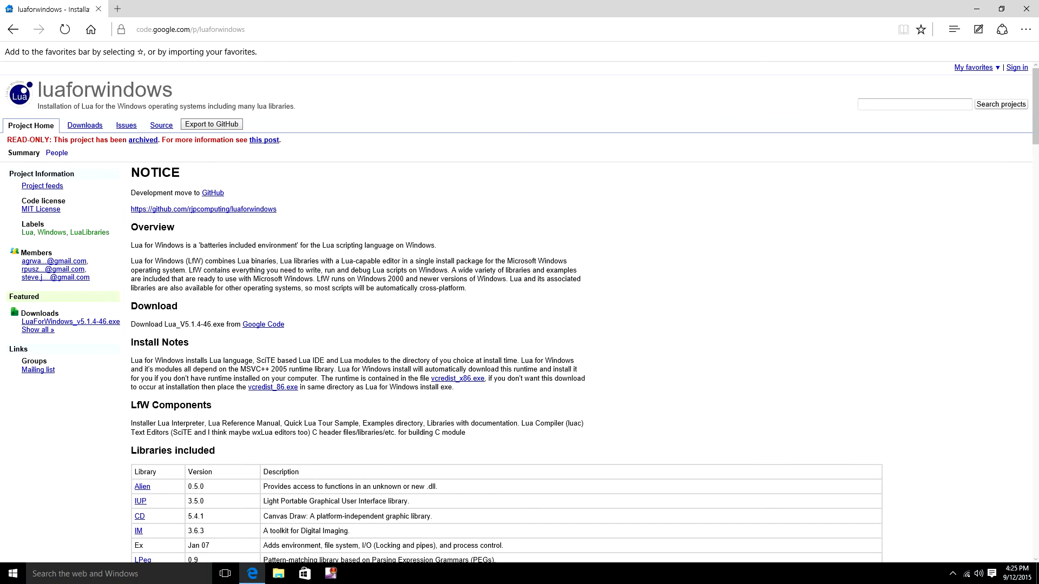
Download LuaForWindows_v5.1.4-46.exe from the project's full downloads list and shrink the browser window to show the desktop
scroll(38, 254, down, 1)
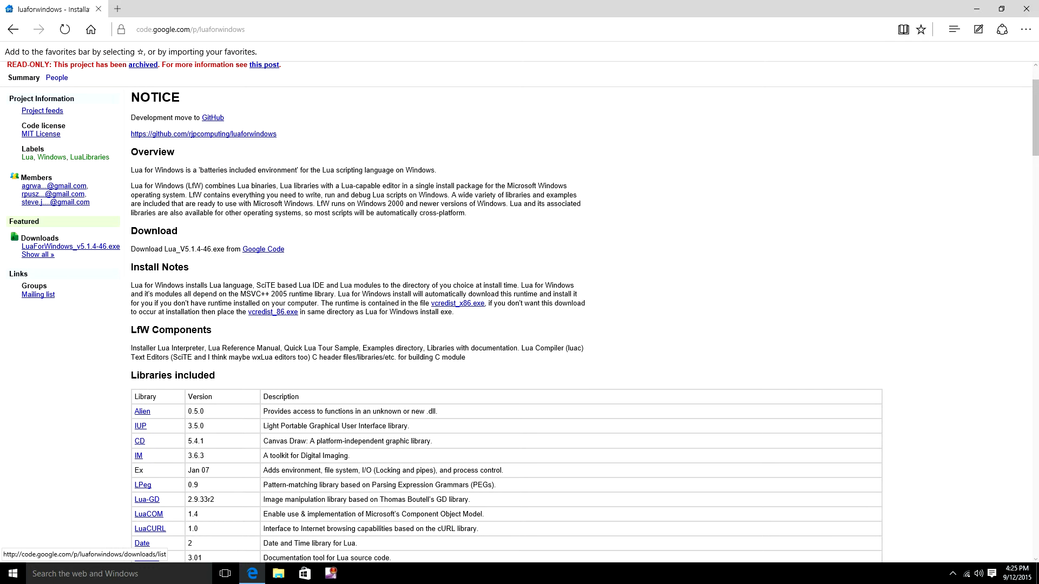
click(38, 254)
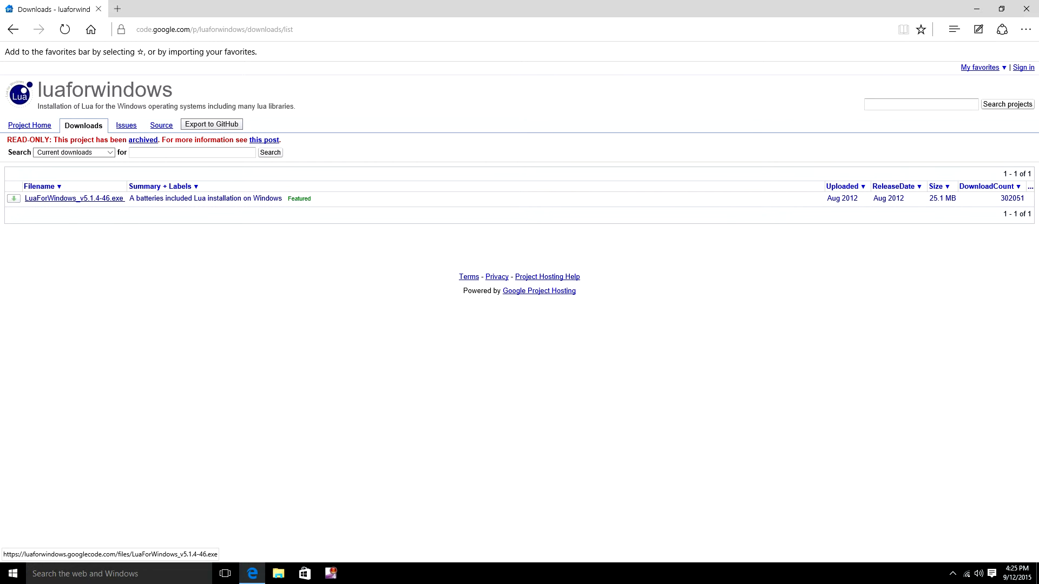
click(14, 199)
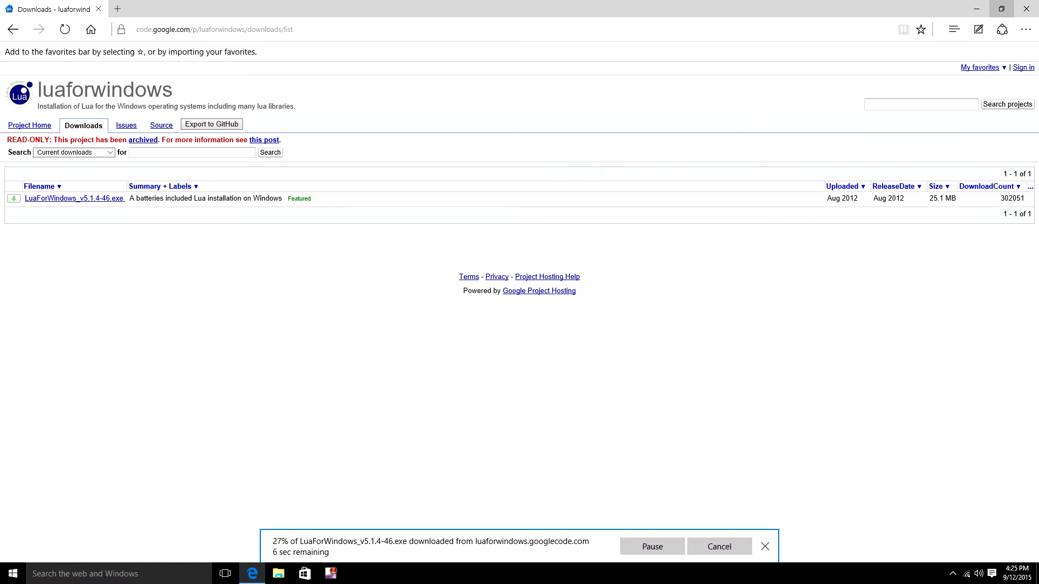
click(1000, 8)
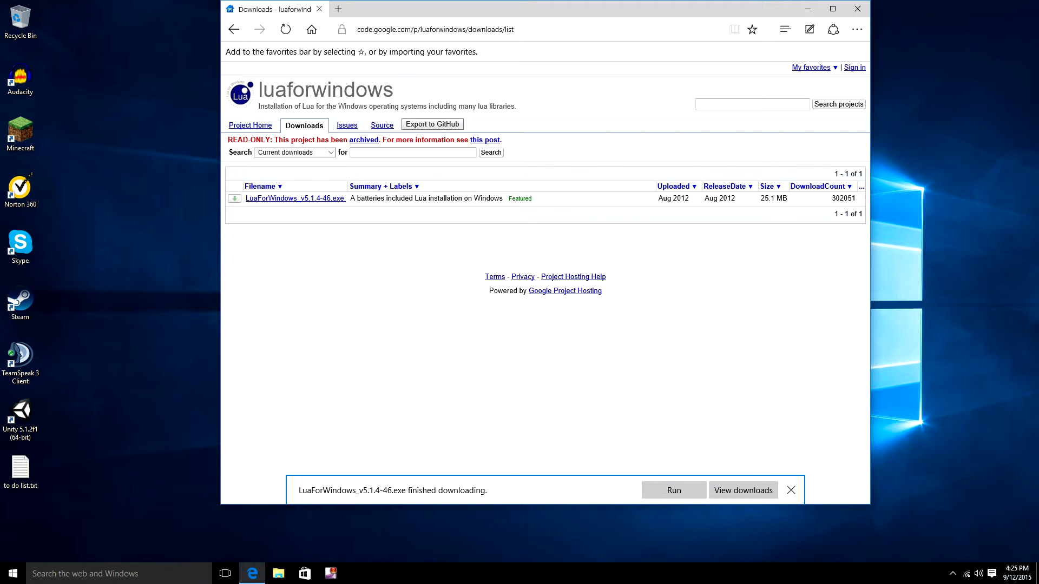
drag(477, 29, 597, 17)
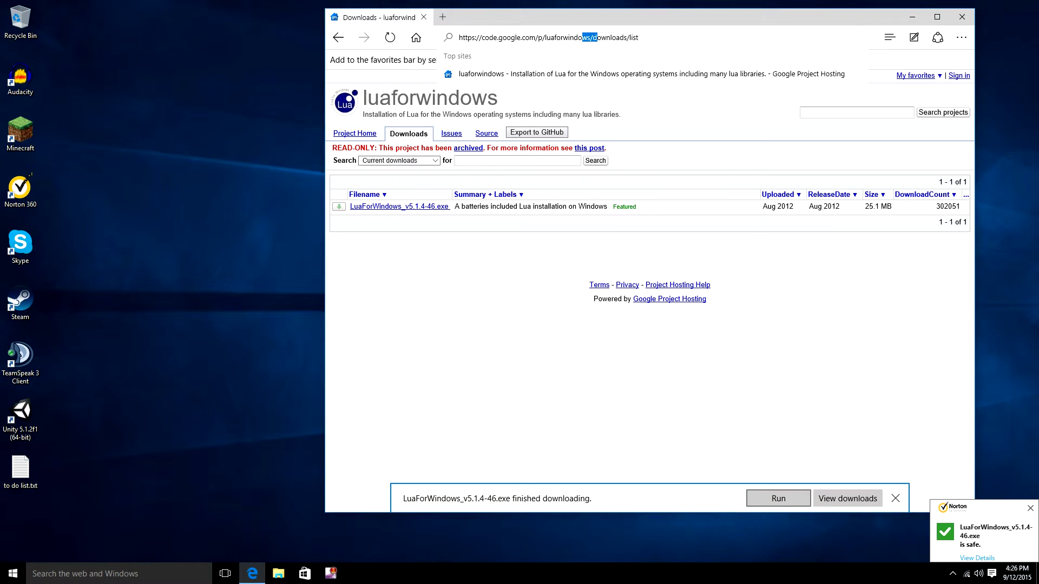
Run the downloaded Lua installer as far as accepting the license agreement, and exit setup without installing
click(778, 499)
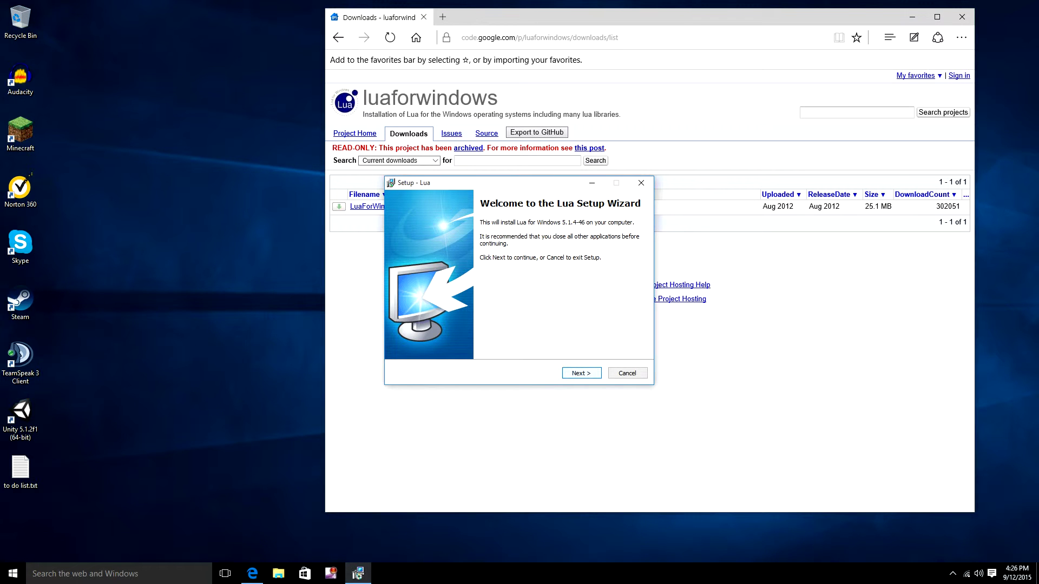
key(Return)
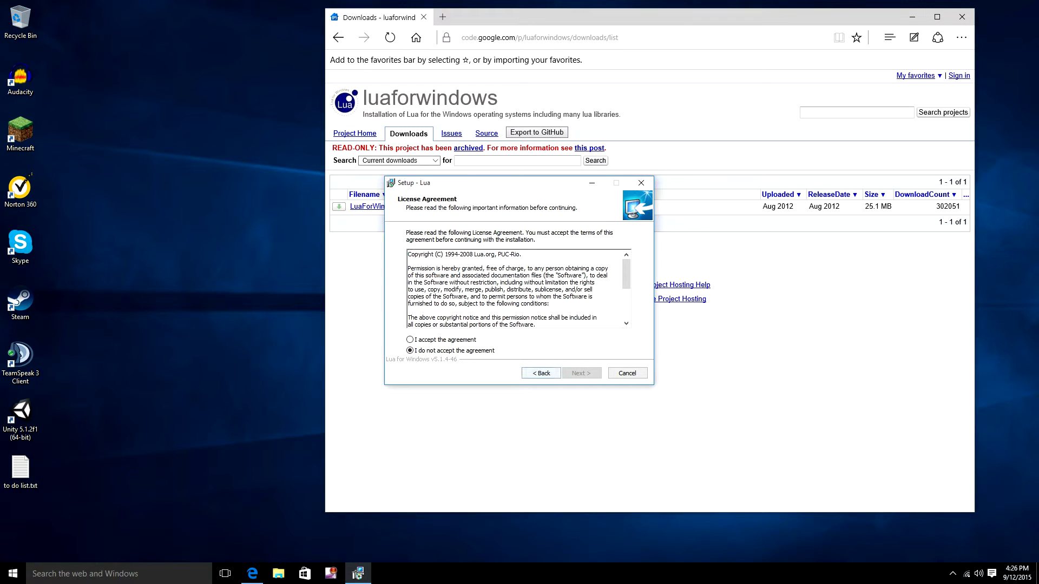
click(410, 339)
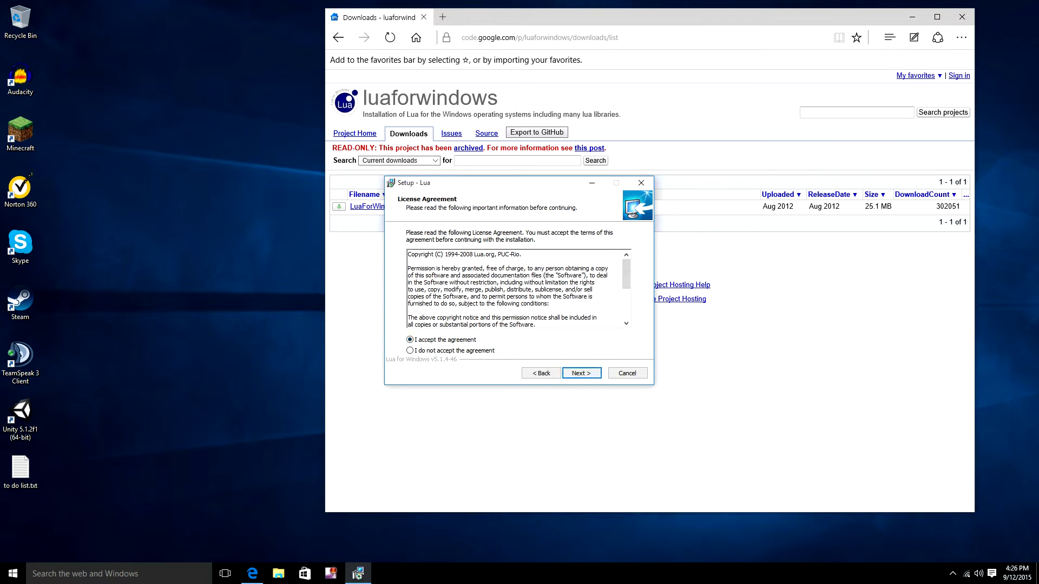
drag(626, 274, 626, 304)
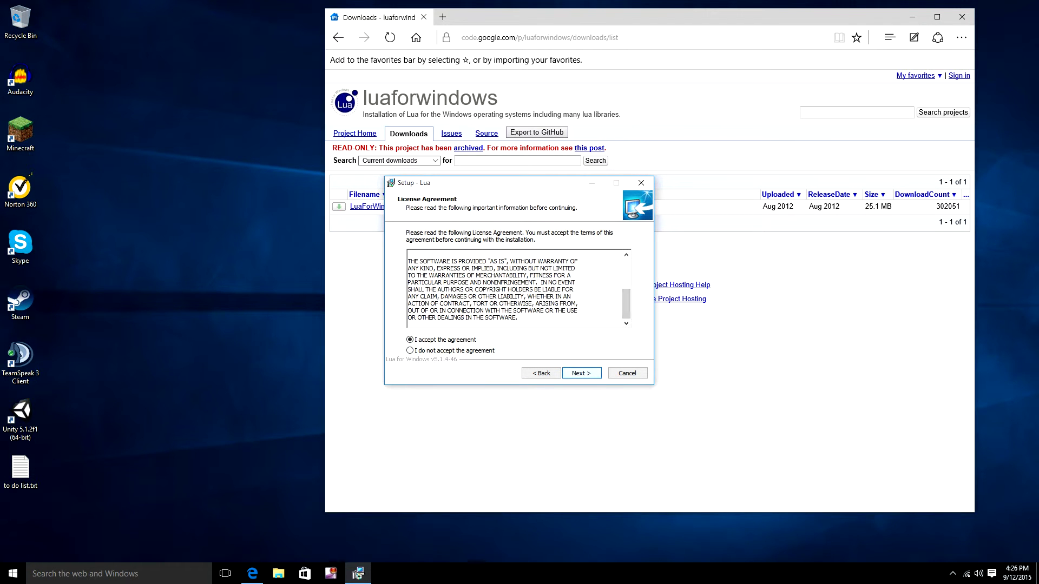
key(Return)
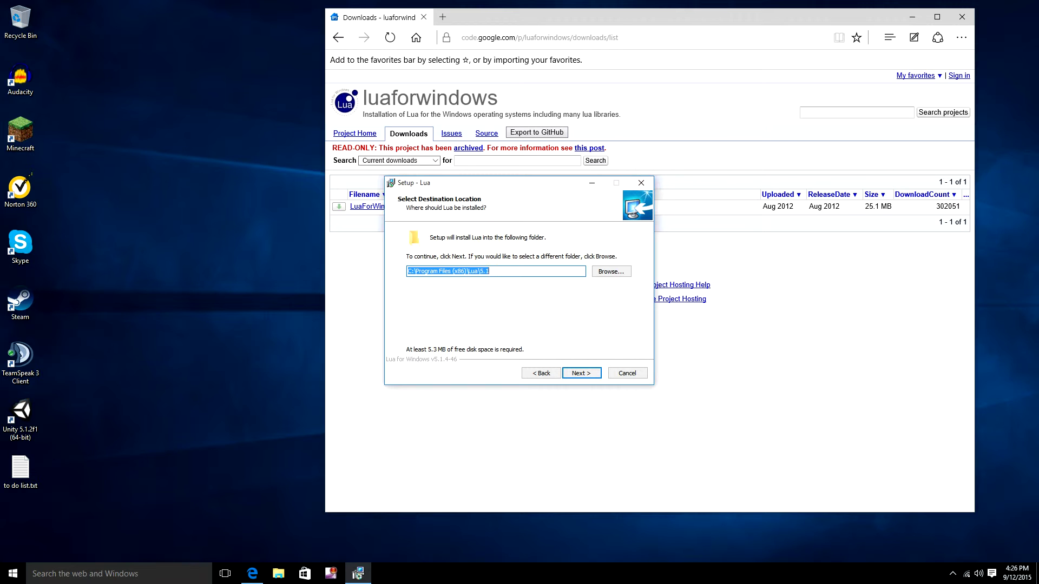
click(641, 182)
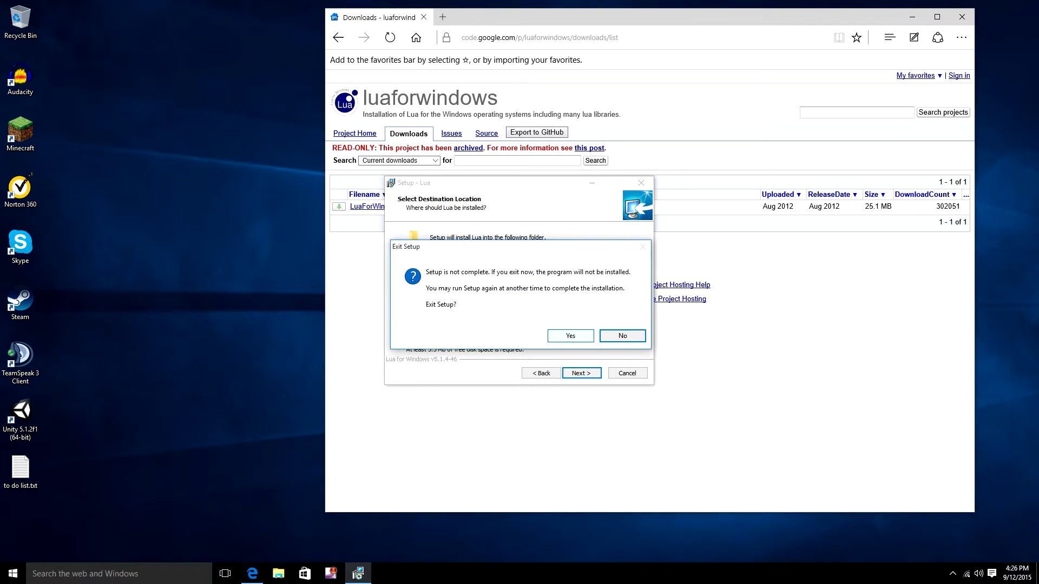
click(571, 336)
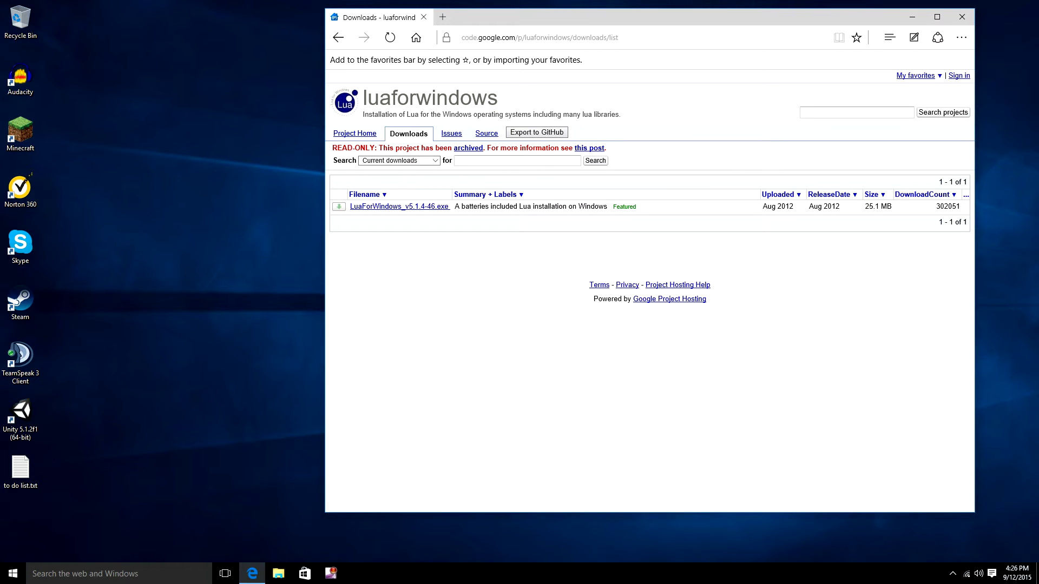
Close the browser and copy the Dropbox link from to do list.txt, closing the file again
click(962, 16)
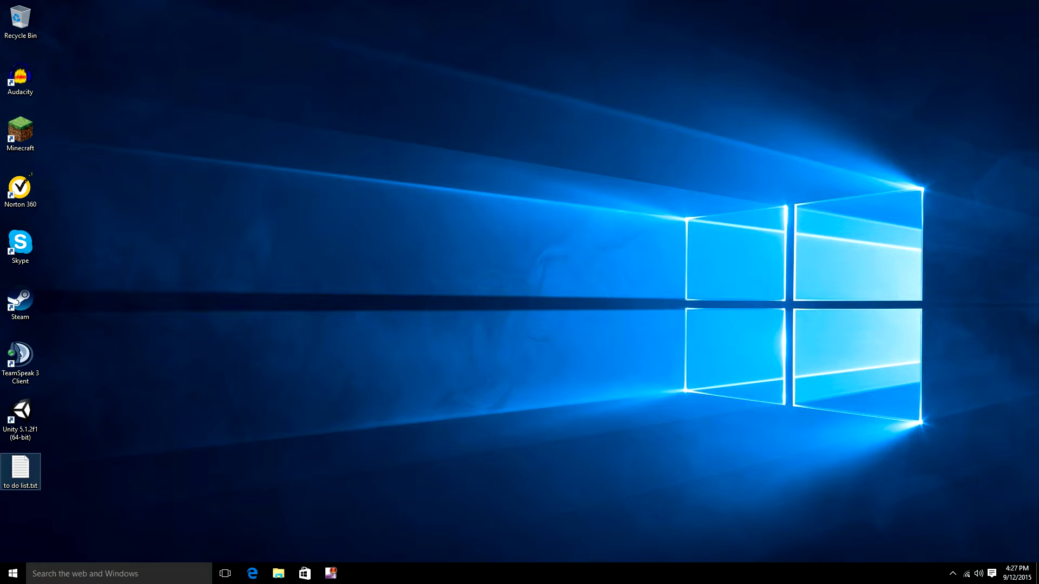
double_click(20, 468)
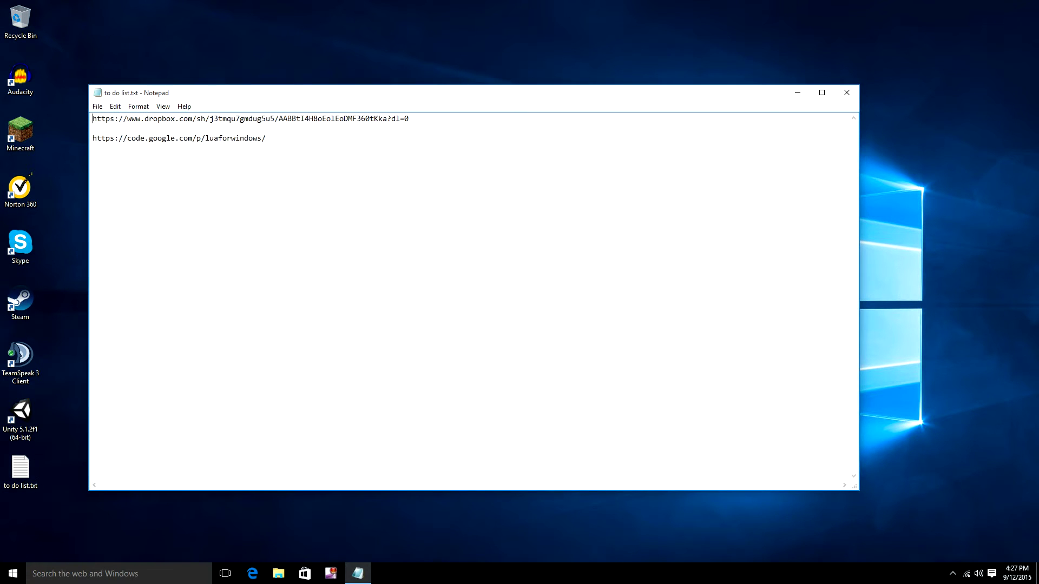
drag(409, 119, 92, 118)
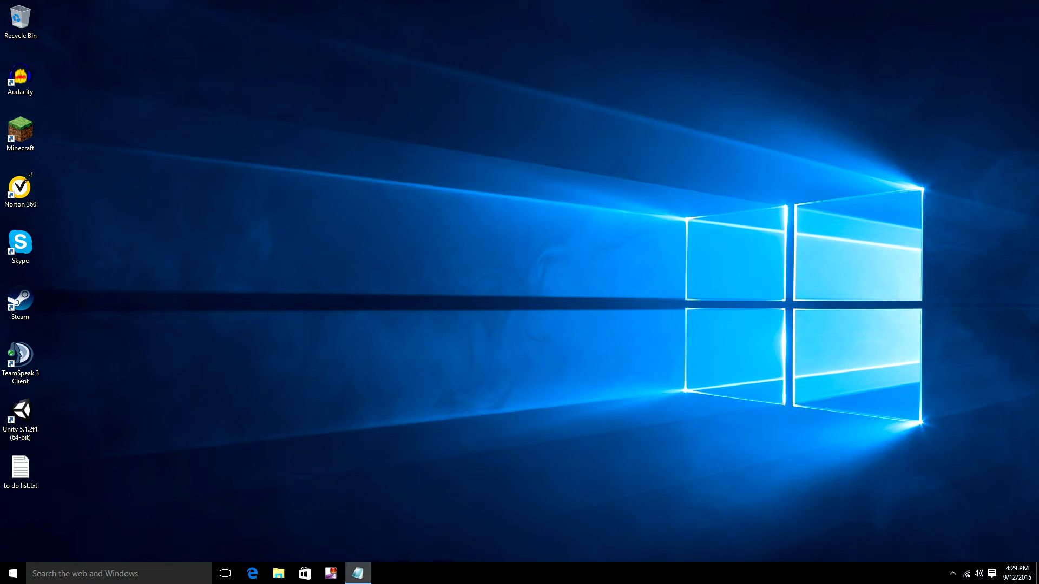
click(357, 574)
drag(409, 118, 93, 119)
key(ctrl+c)
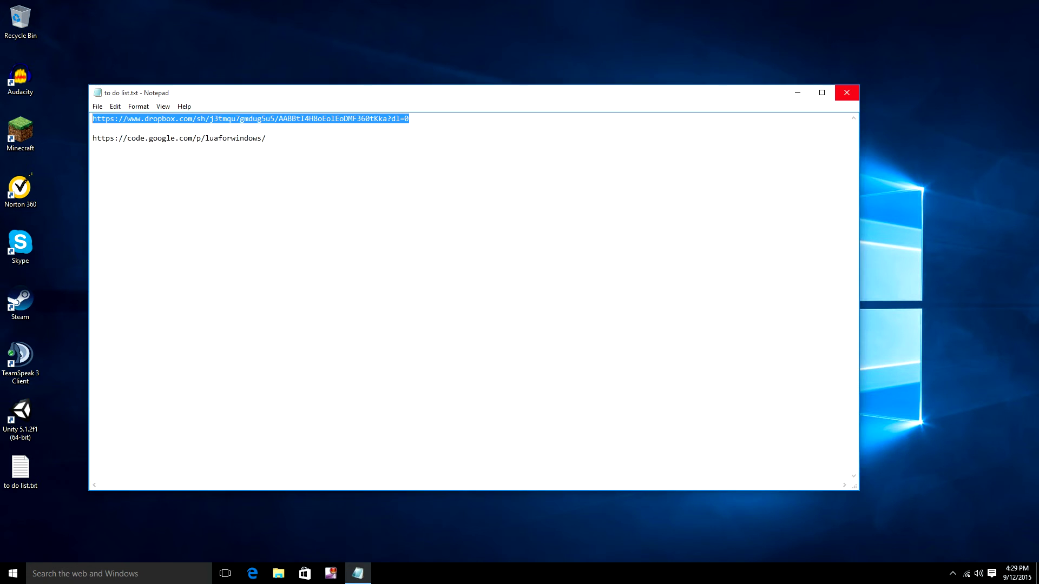
click(847, 92)
Open Microsoft Edge in a maximized window and load the copied Dropbox link
click(252, 573)
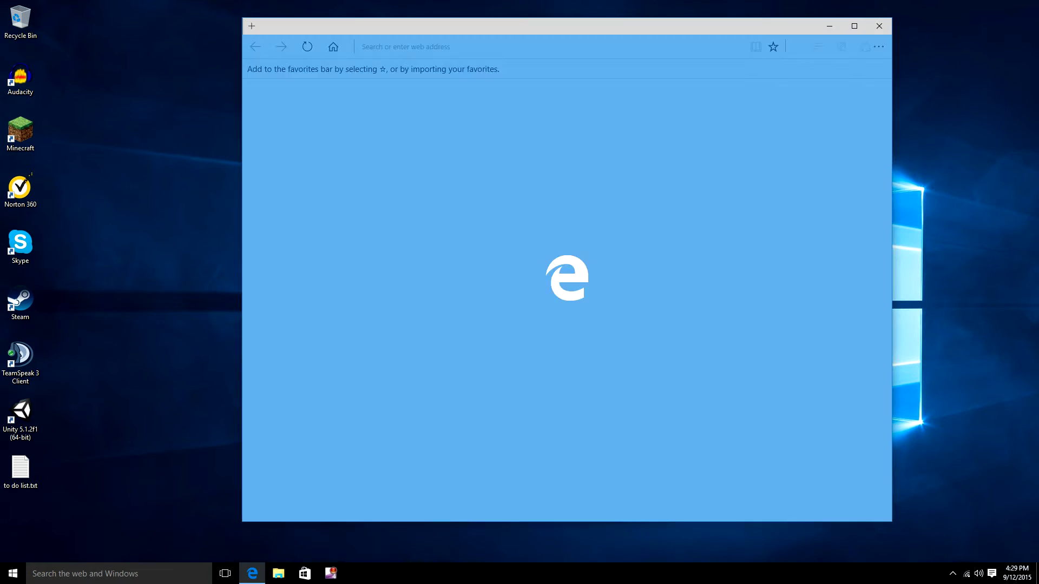
click(853, 26)
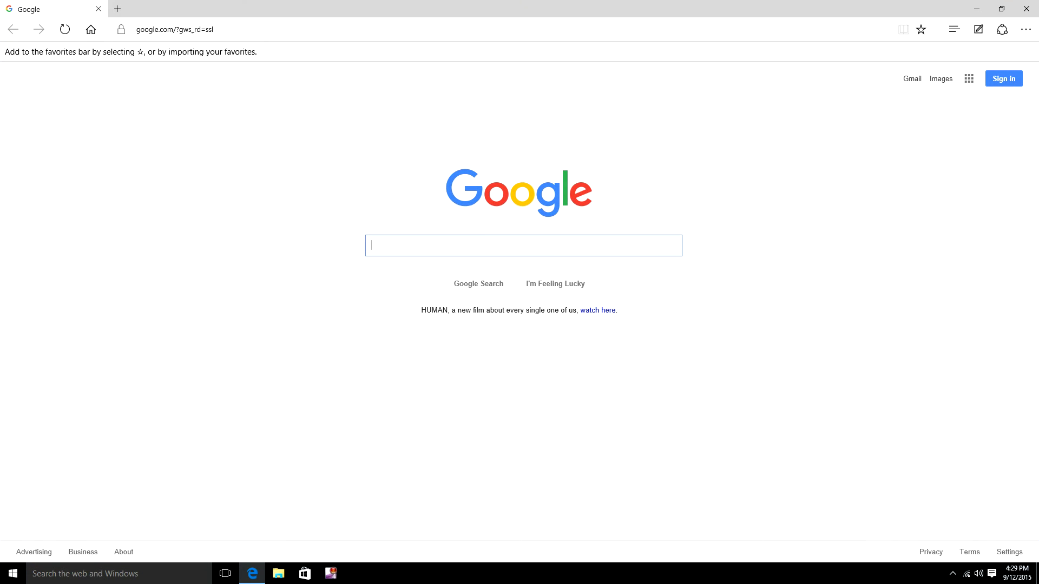
click(144, 29)
key(ctrl+v)
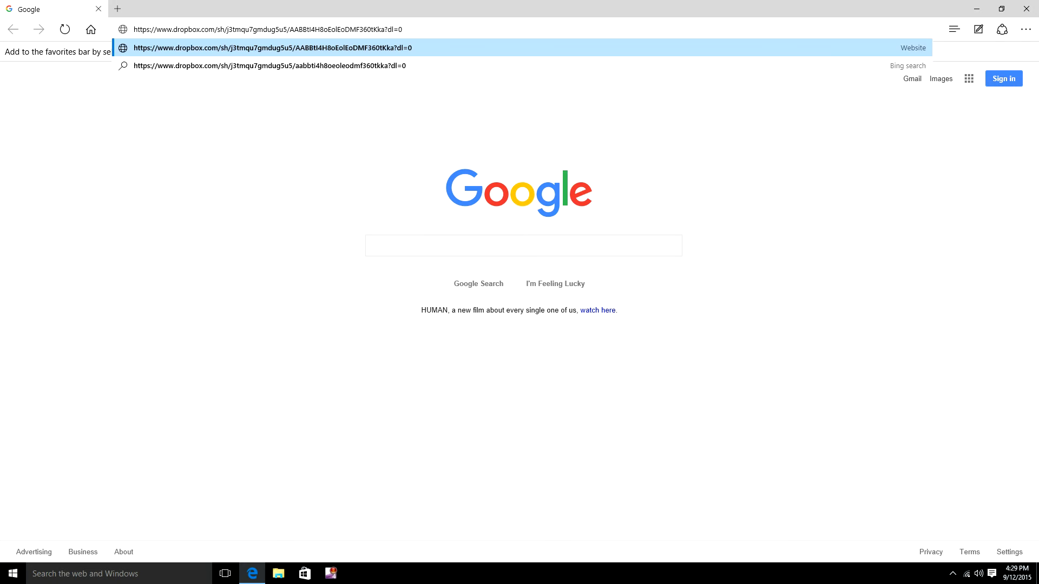
key(Return)
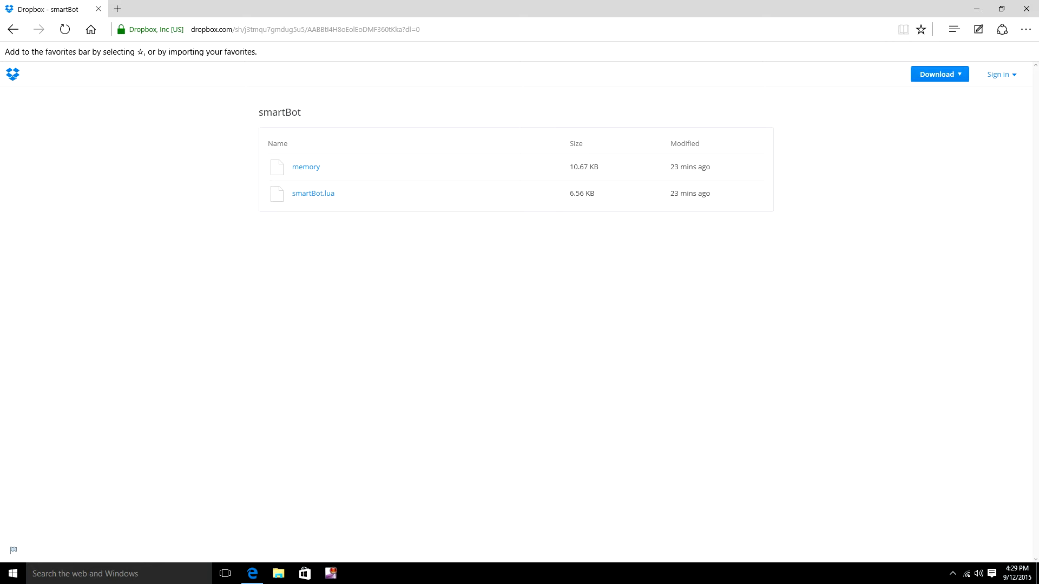
Download the shared smartBot folder as a .zip, declining to create a Dropbox account
click(939, 74)
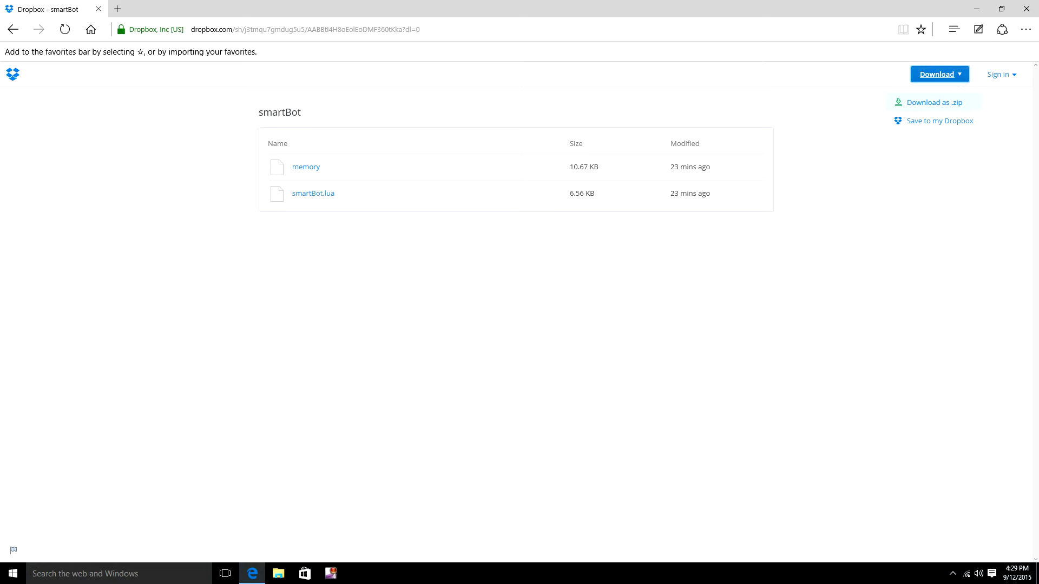
click(934, 102)
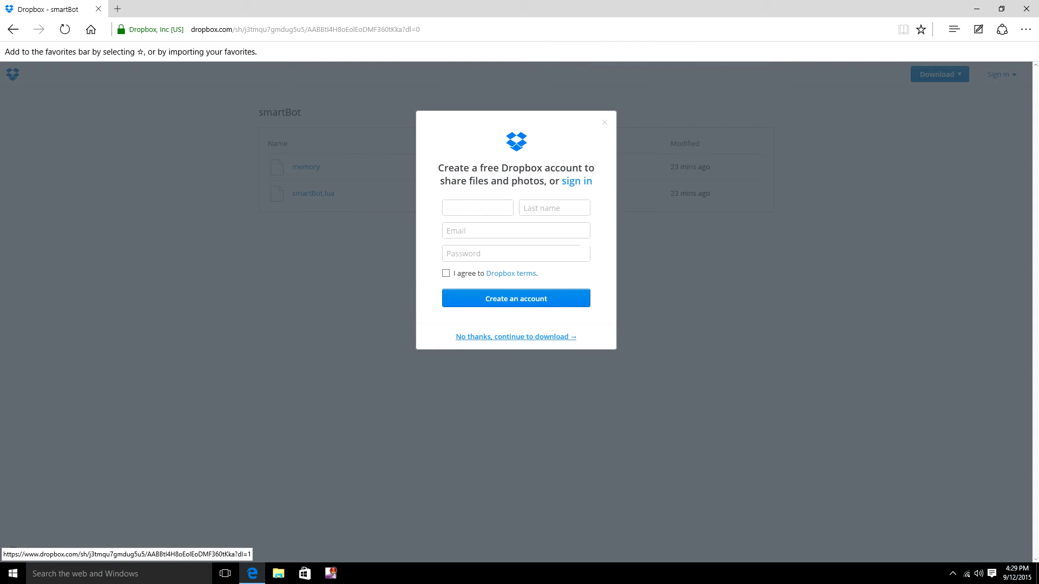
click(515, 337)
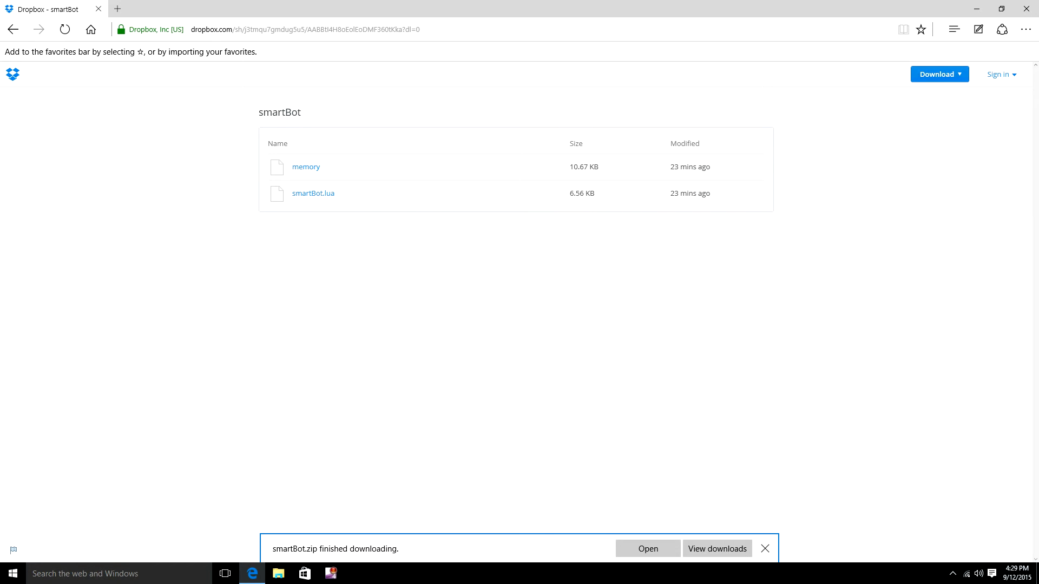
Open the downloaded smartBot.zip and arrange the browser and archive windows so the desktop is accessible
drag(812, 9, 773, 8)
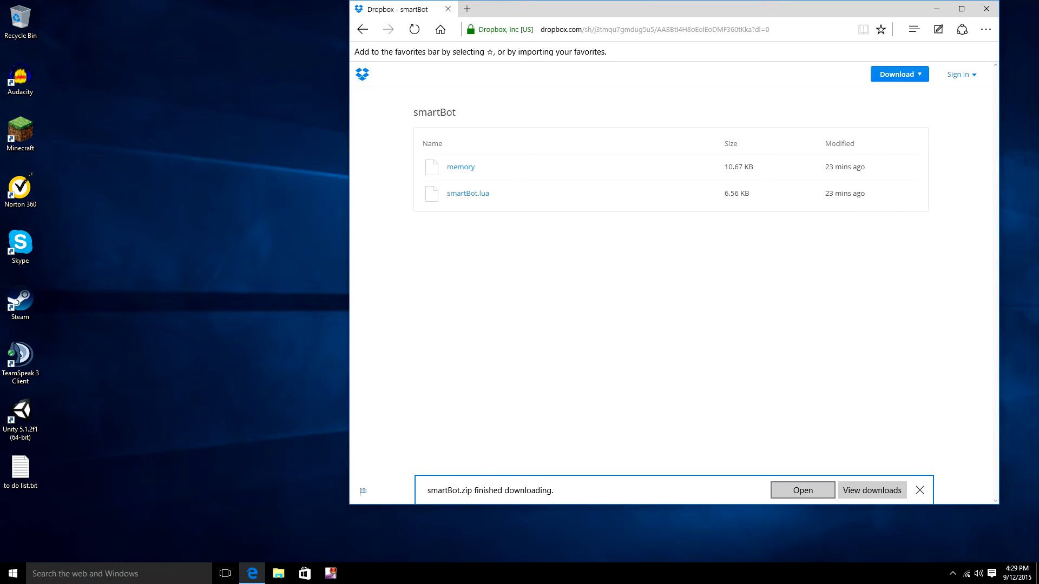
click(802, 490)
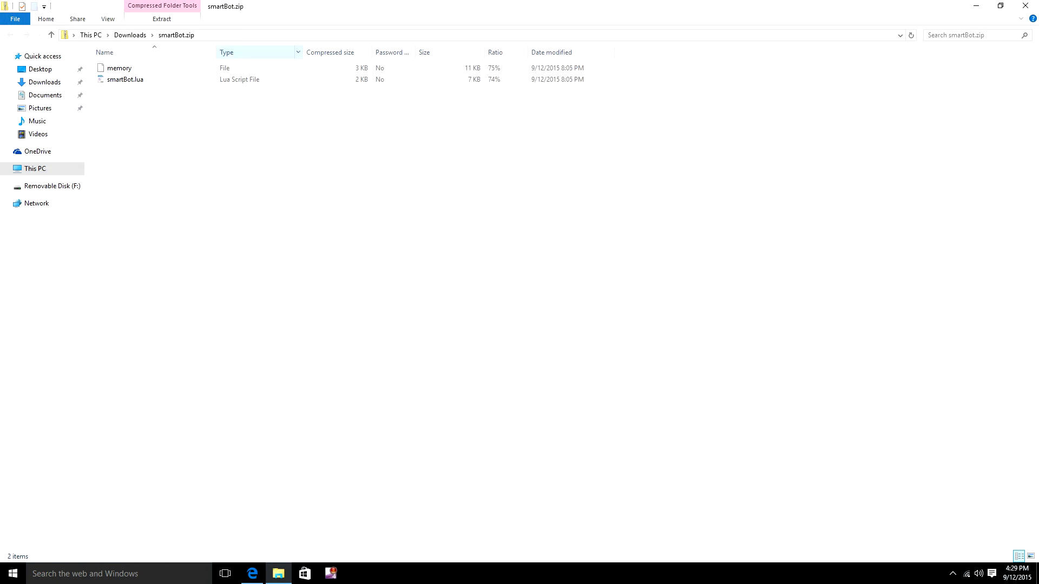
drag(379, 14, 774, 78)
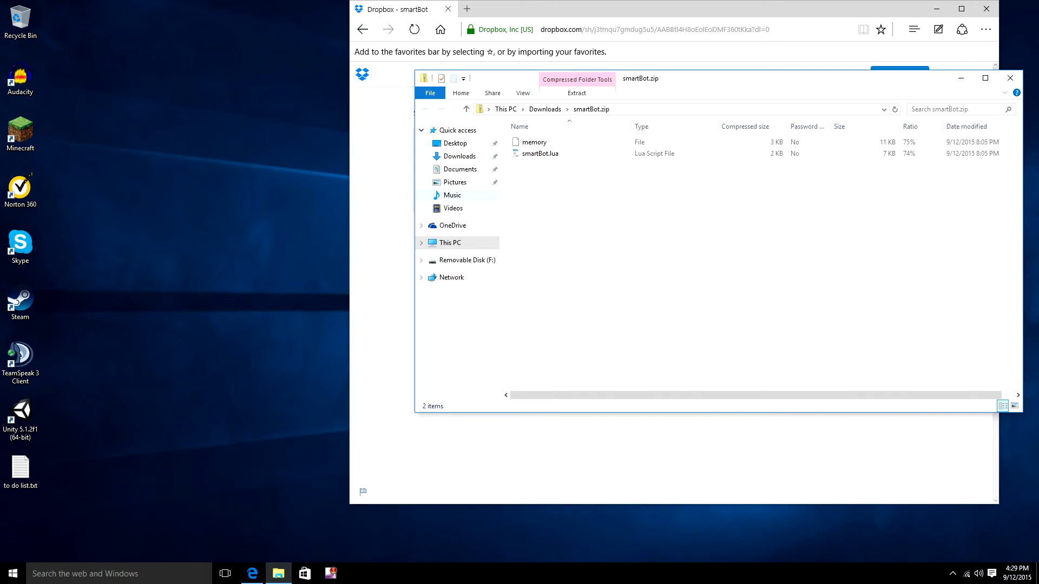
Create a new folder on the desktop and name it smartBot
right_click(177, 160)
mouse_move(217, 251)
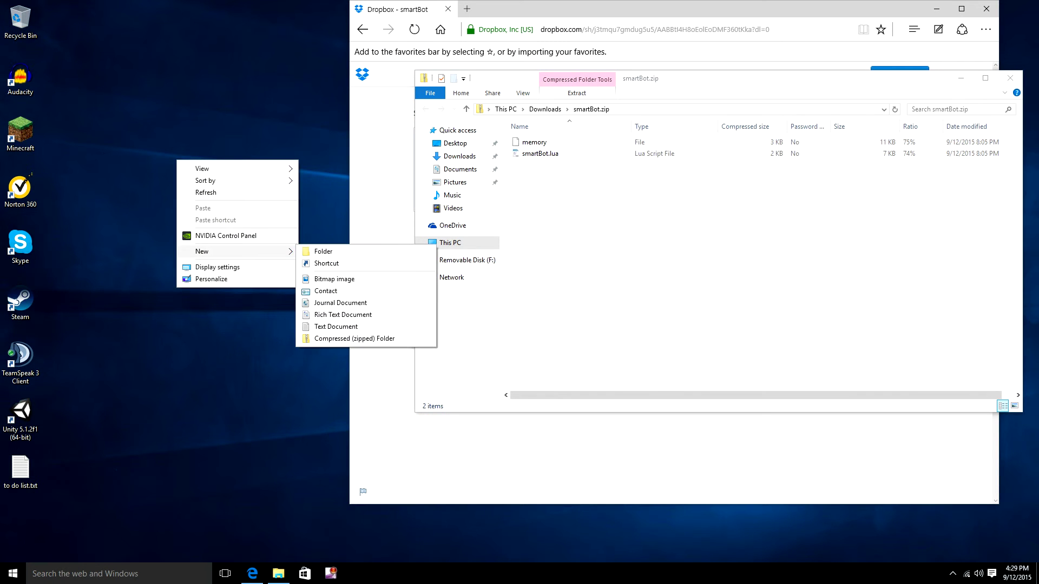
click(323, 251)
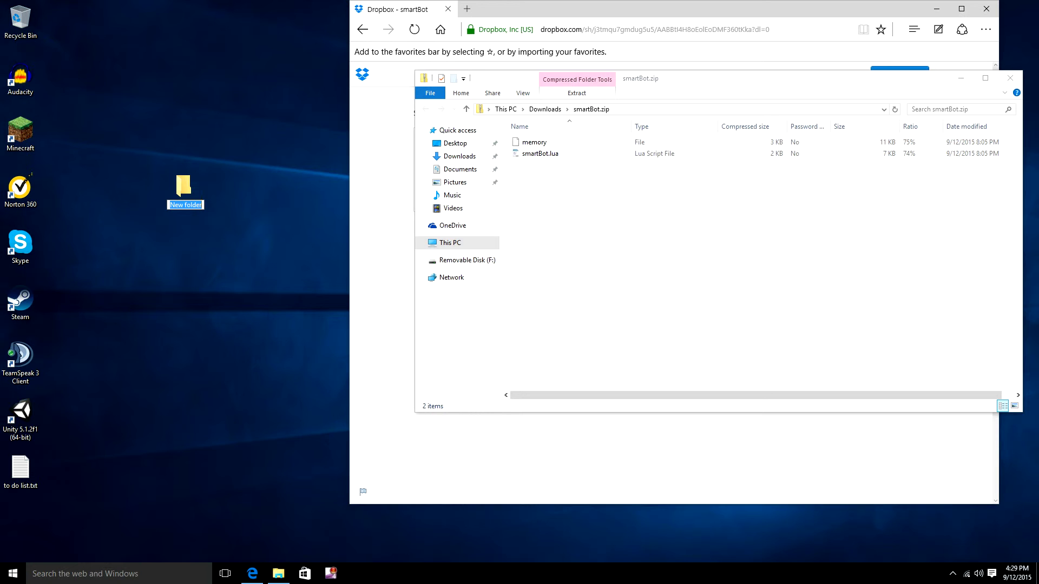
text(smartBot)
key(Return)
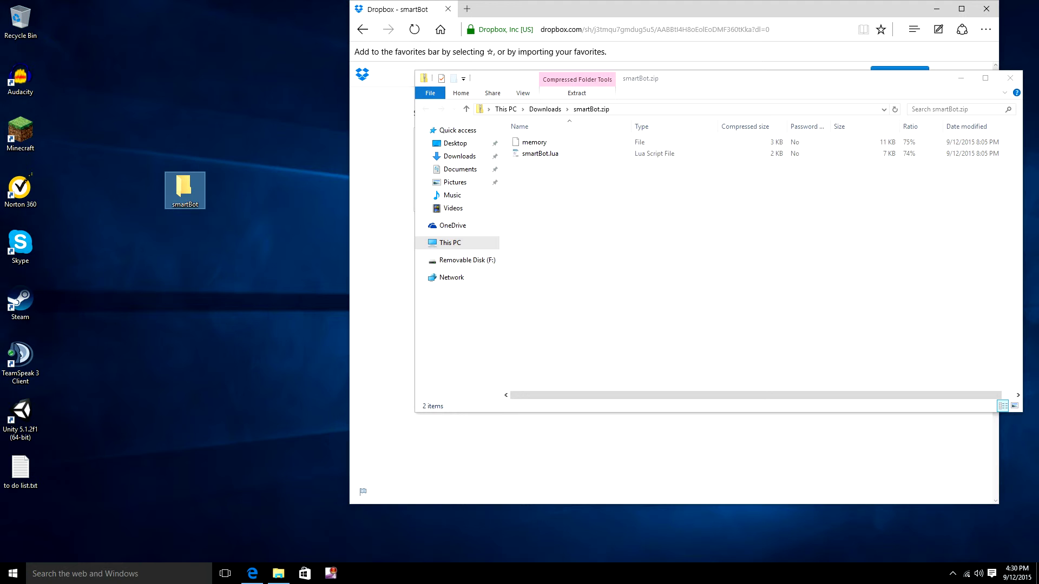
Copy the memory and smartBot.lua files from smartBot.zip into the desktop smartBot folder, and close the archive and browser windows
drag(535, 167, 184, 188)
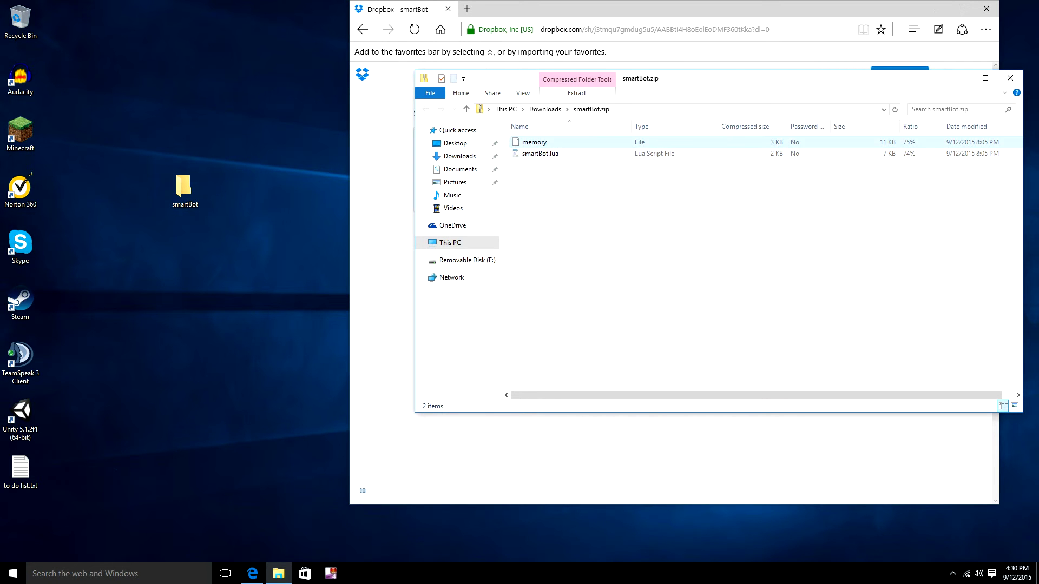
drag(529, 170, 183, 188)
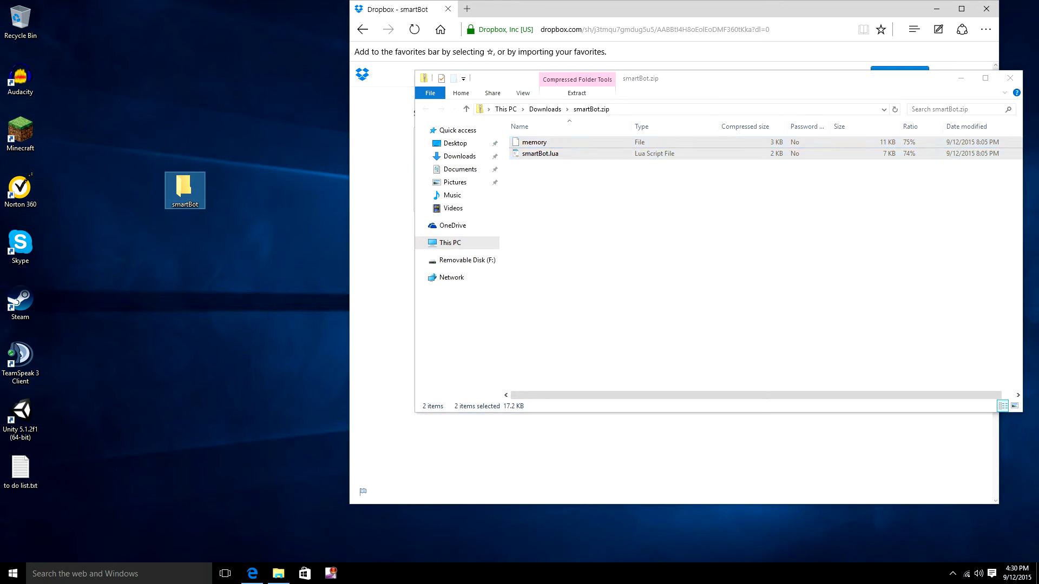
click(1009, 78)
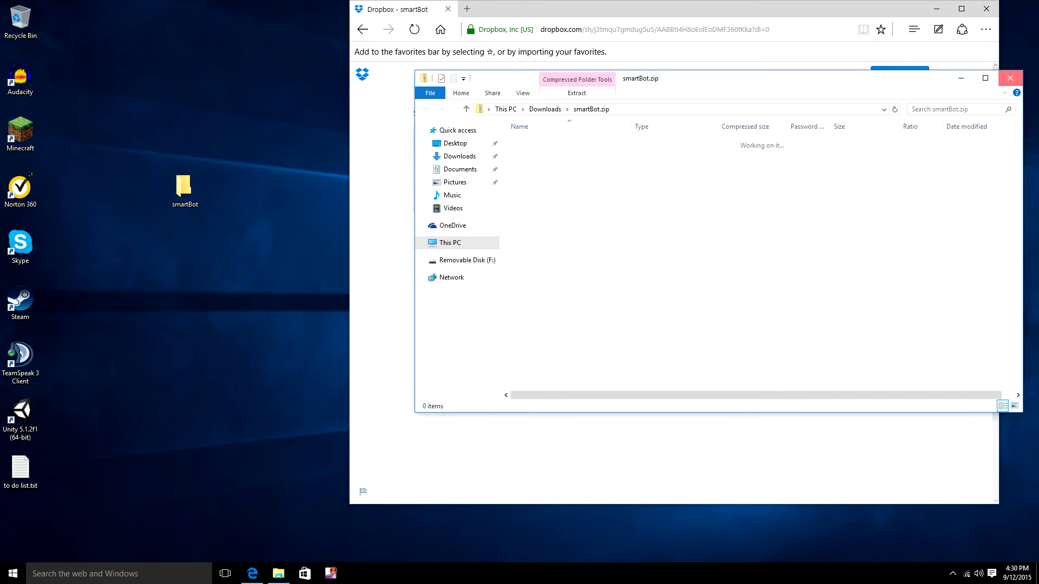
click(985, 8)
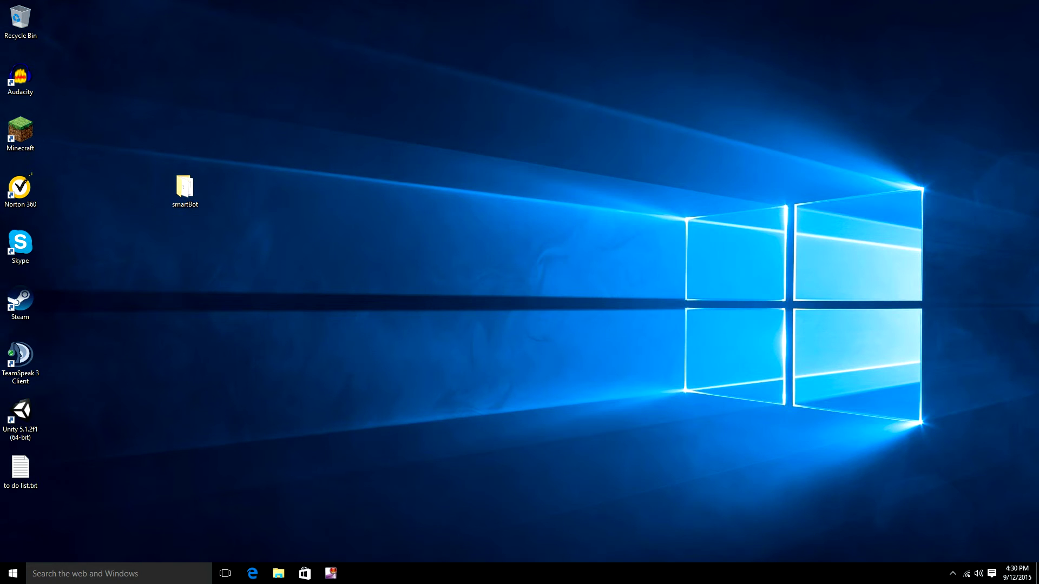
Open the smartBot folder from the desktop and run smartBot.lua
double_click(184, 189)
drag(167, 8, 485, 48)
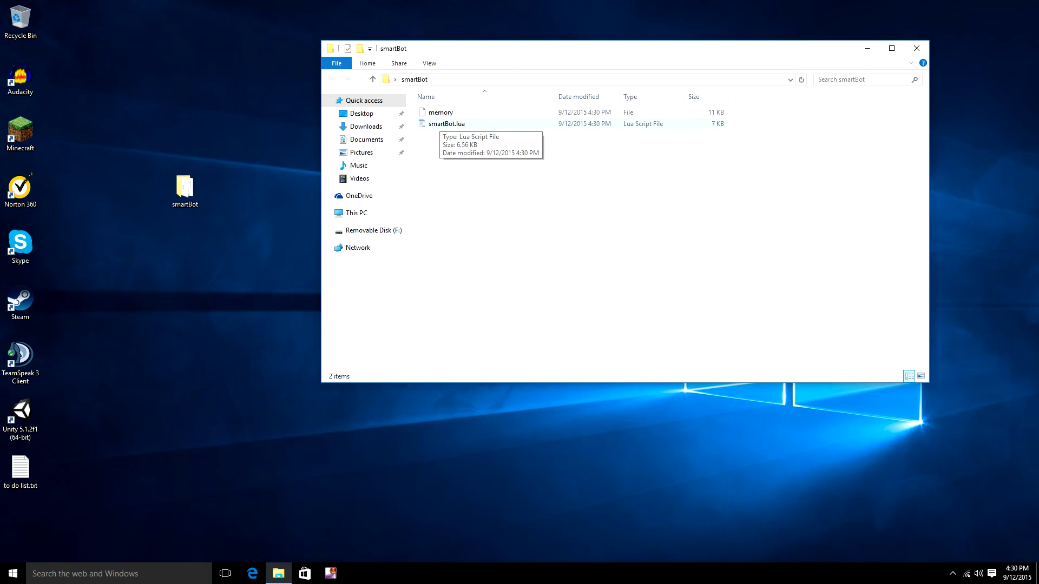
double_click(446, 123)
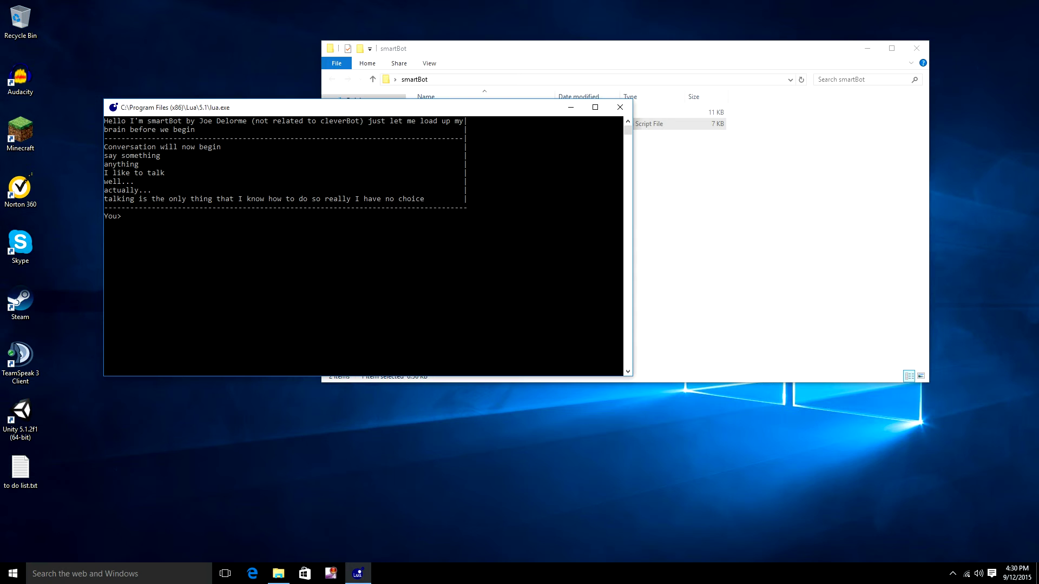
Test the chatbot by sending "hello" and "no its not thats my name", and close the Lua console
text(hello)
key(Return)
text(no its not thats)
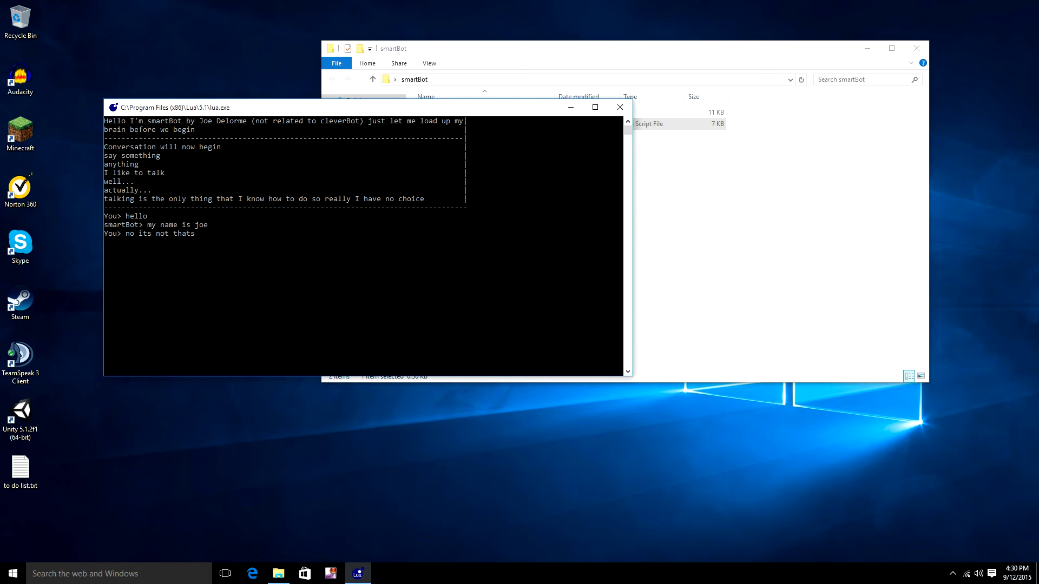
text( my name)
key(Return)
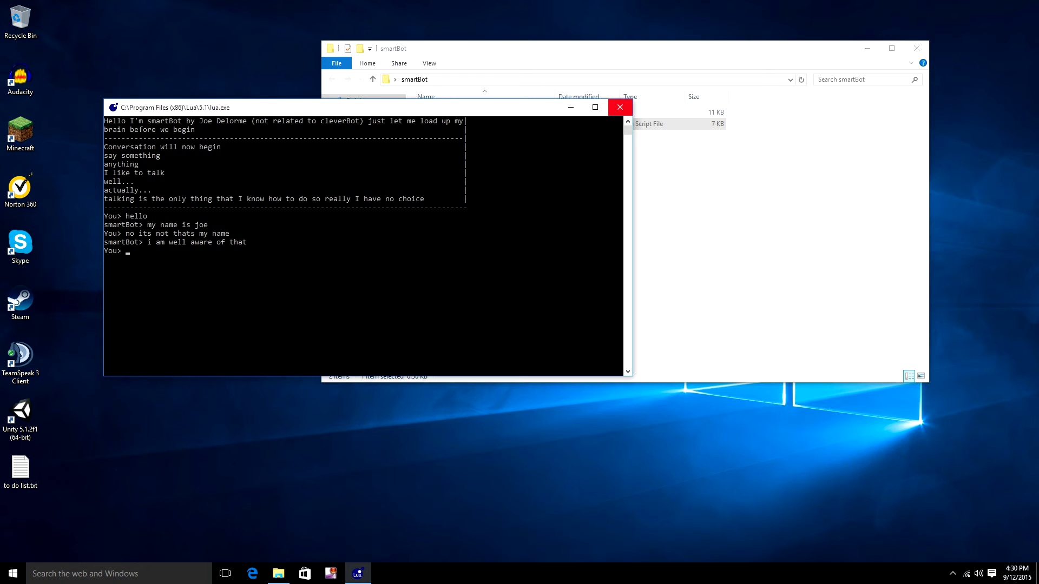
click(620, 107)
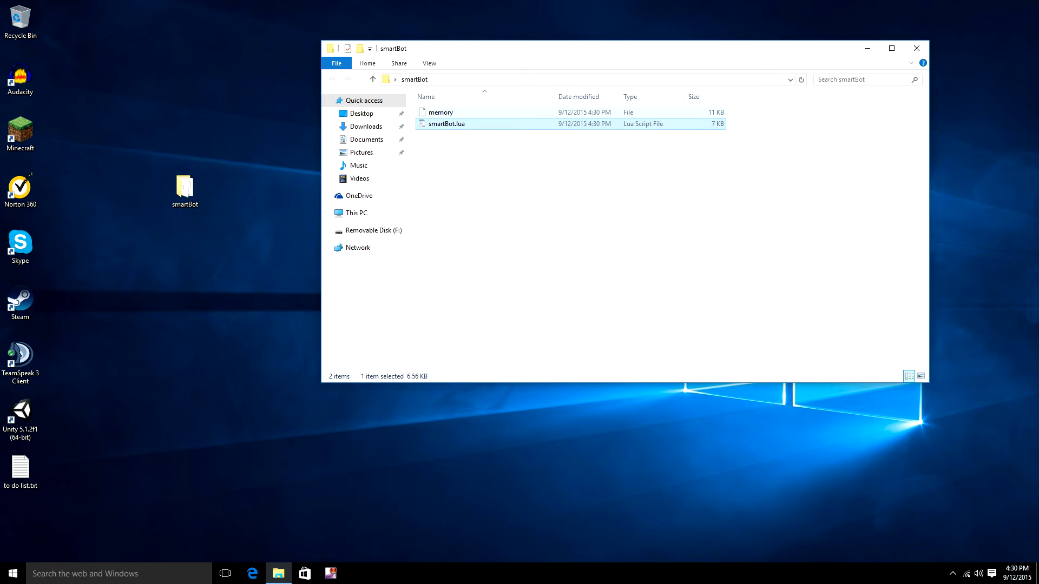
Open the memory file in a maximized Notepad window, examine the stored phrases and replies along its long lines, and close it
double_click(440, 111)
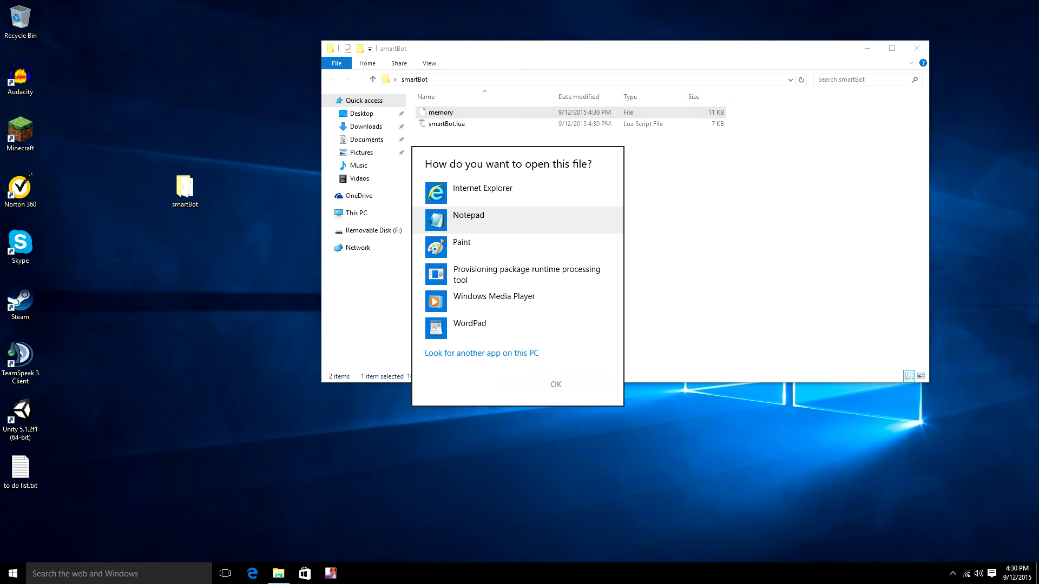
click(469, 219)
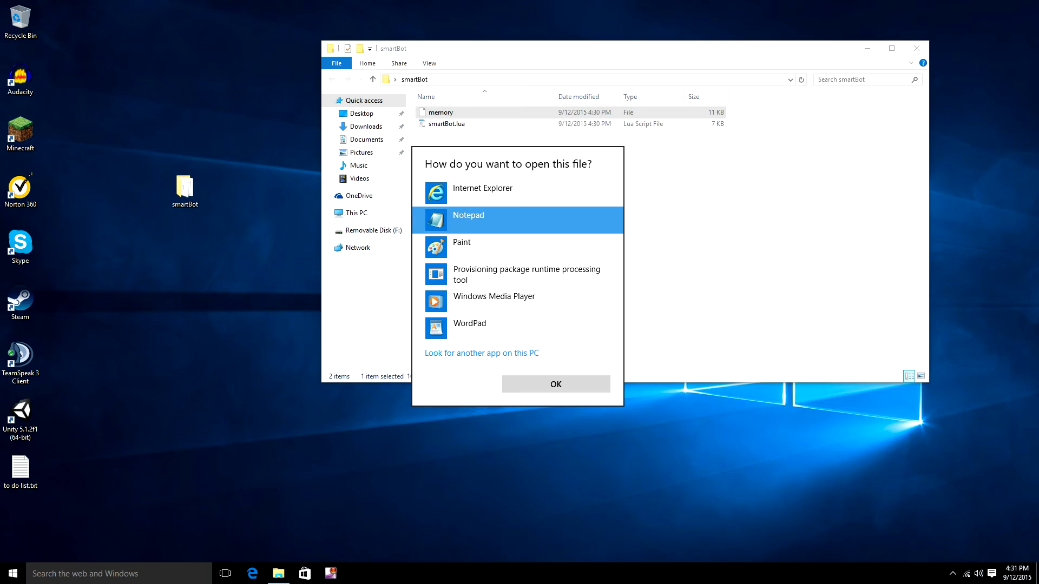
key(super+Up)
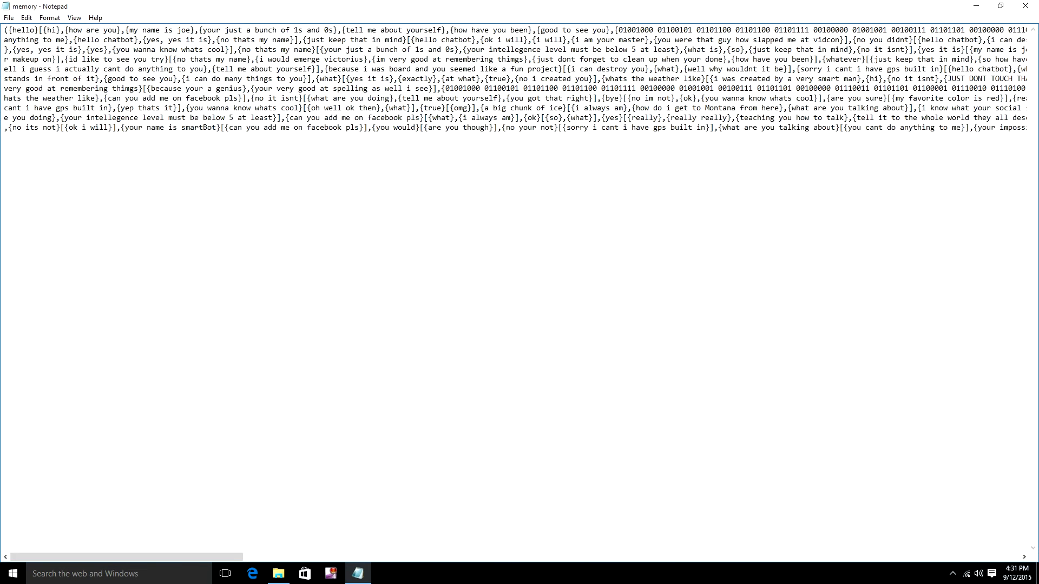
mouse_move(127, 556)
mouse_down()
mouse_move(903, 557)
mouse_move(126, 557)
mouse_up()
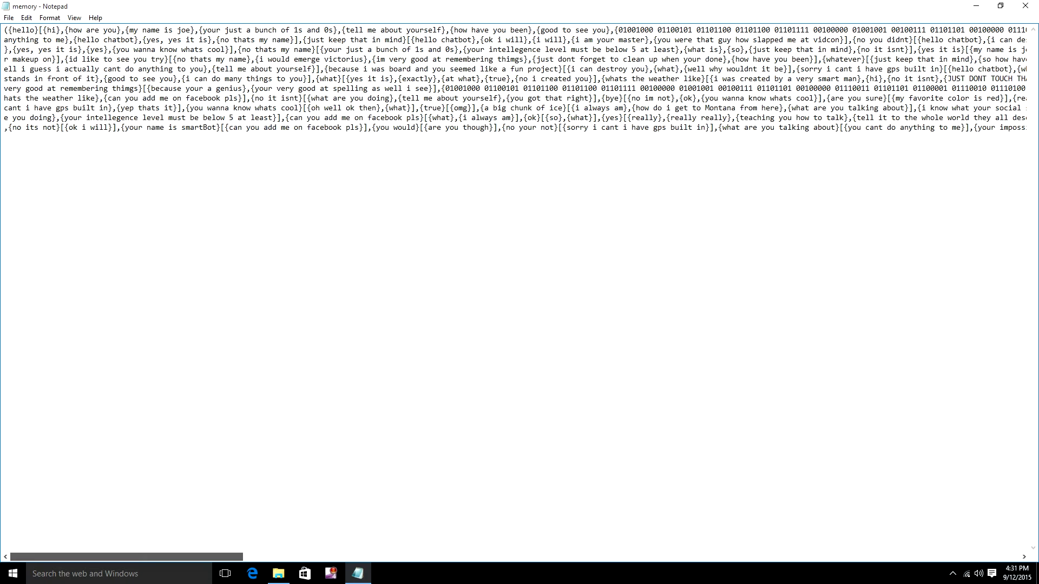
mouse_move(126, 557)
mouse_down()
mouse_move(902, 556)
mouse_move(127, 557)
mouse_up()
drag(126, 557, 903, 556)
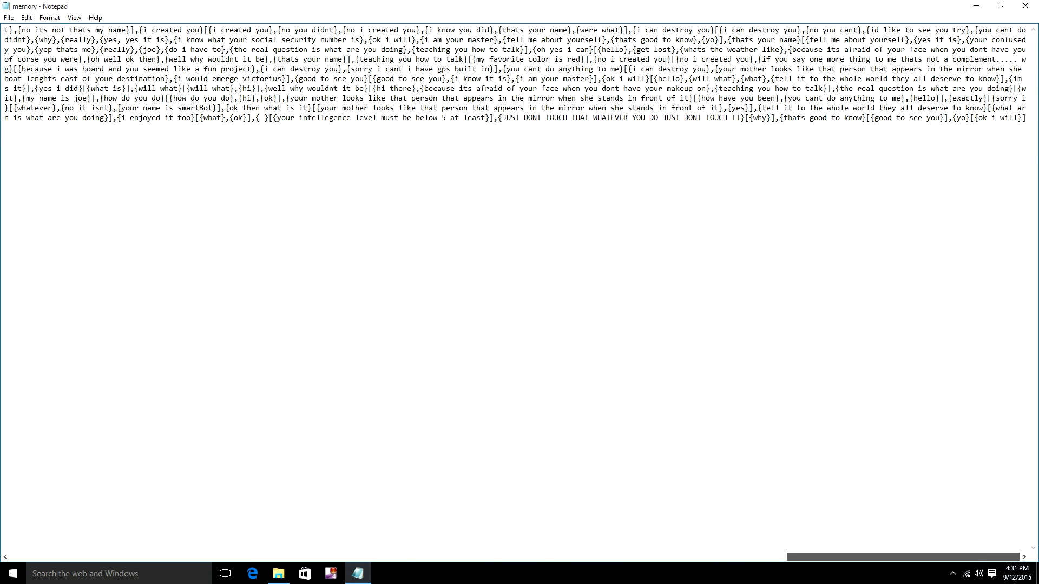
scroll(513, 292, left, 3)
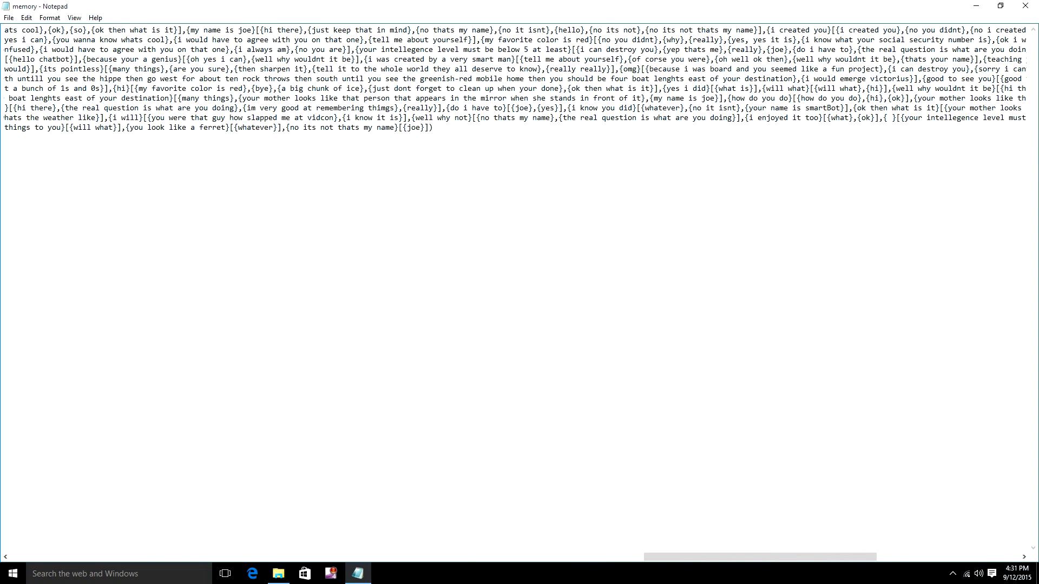
click(1024, 5)
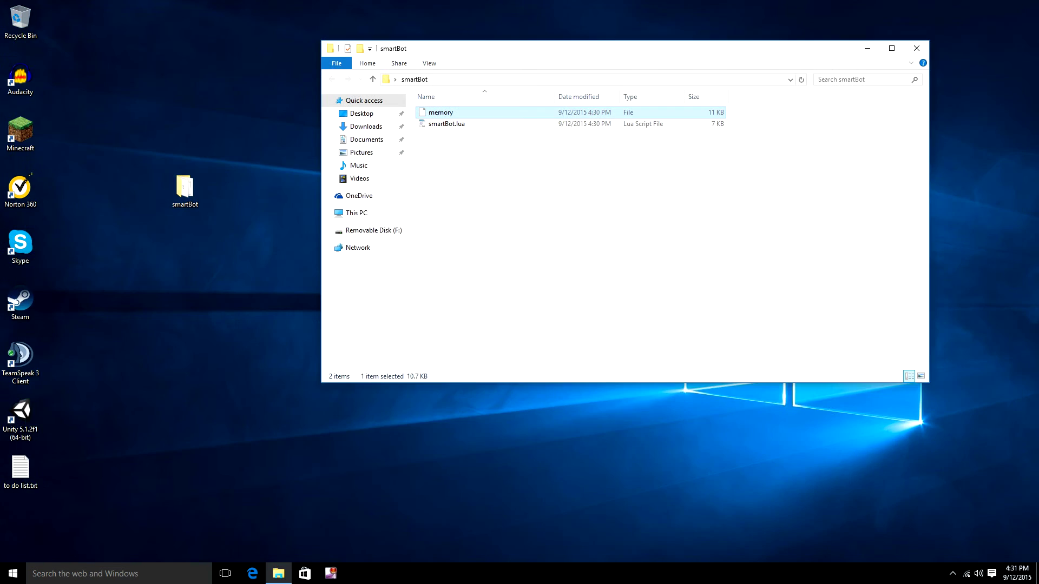
Close the smartBot folder window and place the smartBot folder directly below to do list.txt on the desktop
click(916, 48)
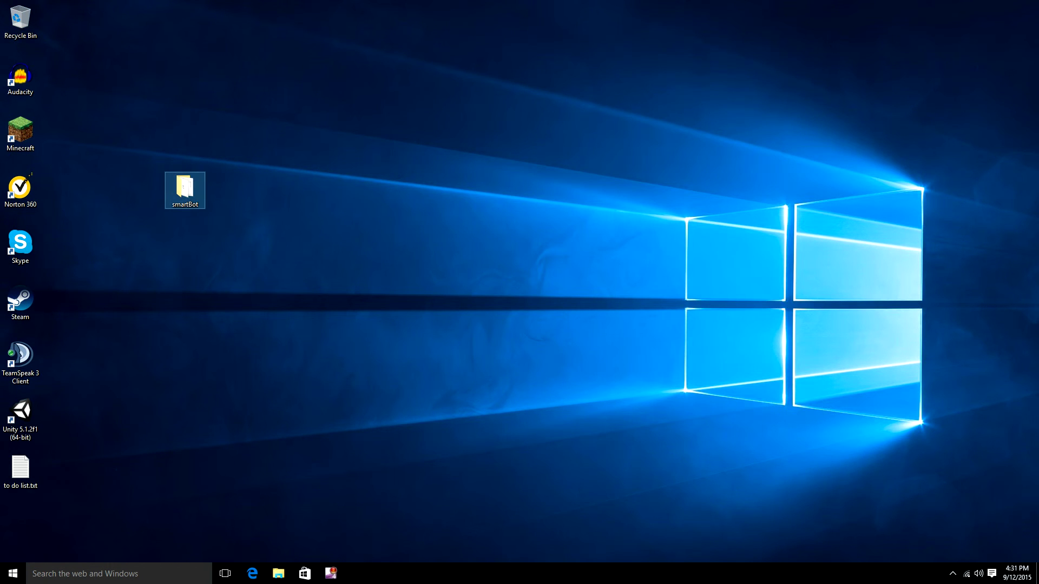
drag(185, 189, 20, 524)
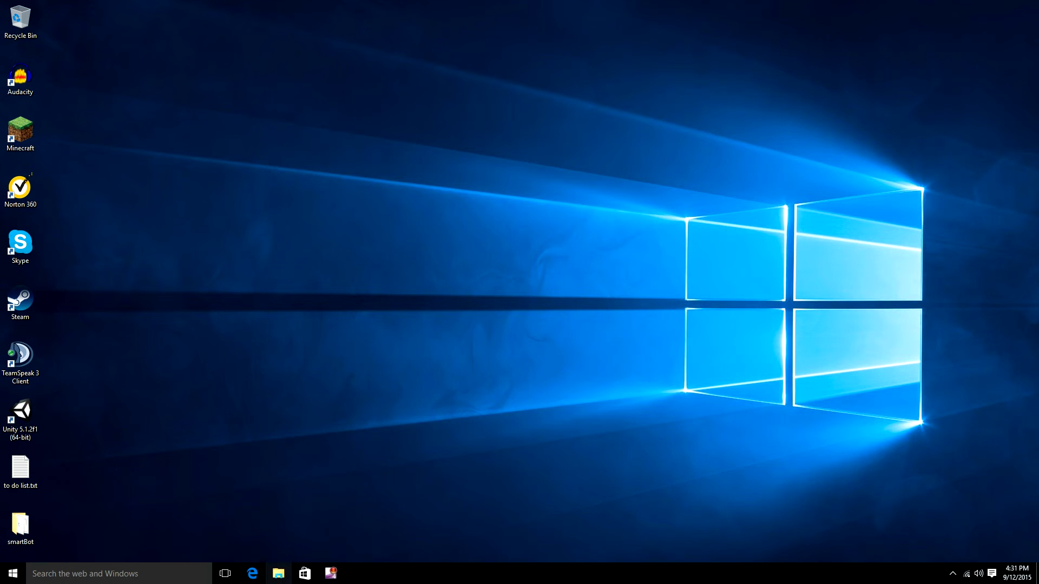
double_click(21, 524)
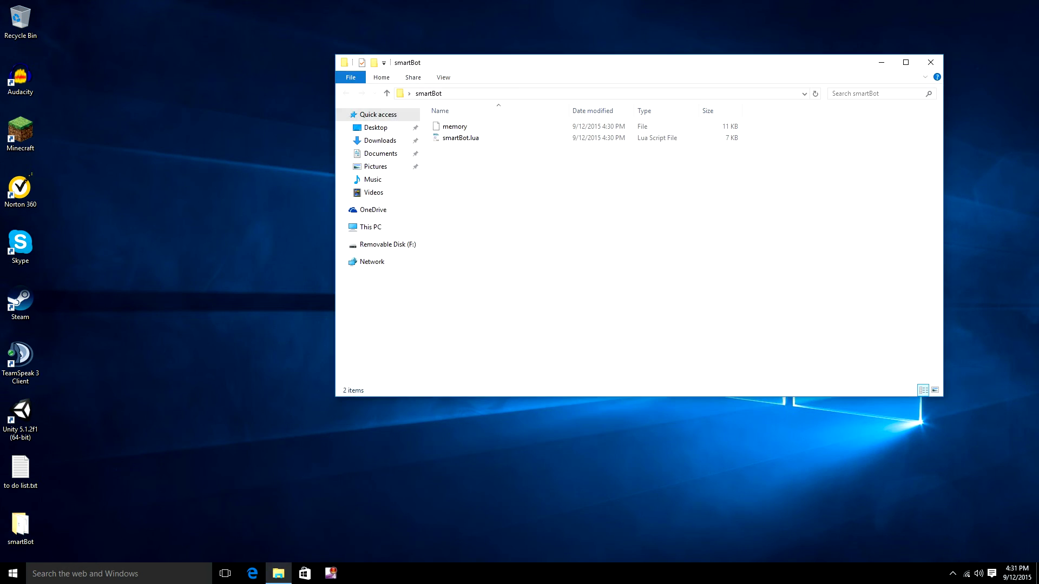
click(931, 63)
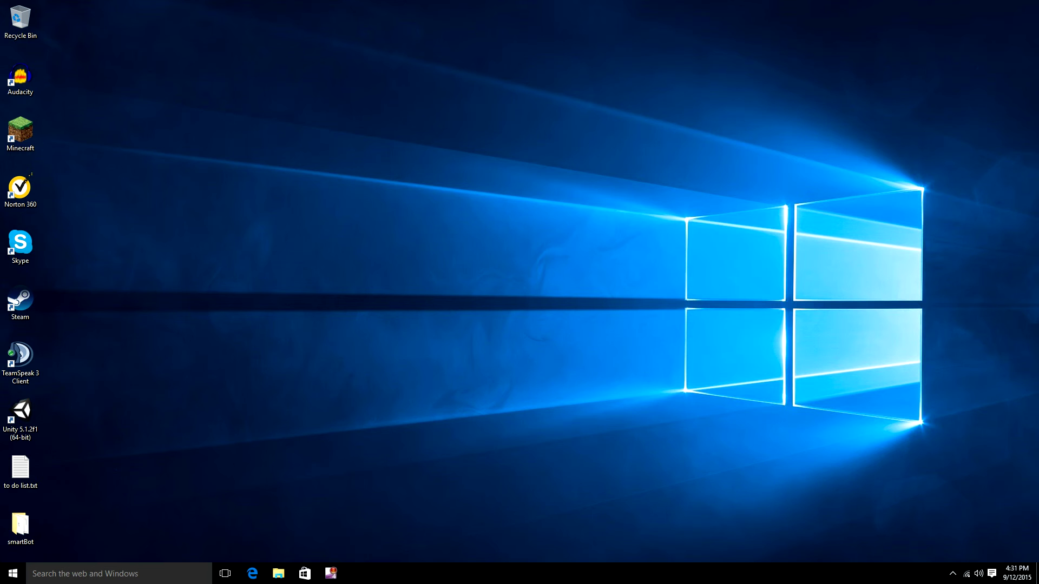
double_click(20, 525)
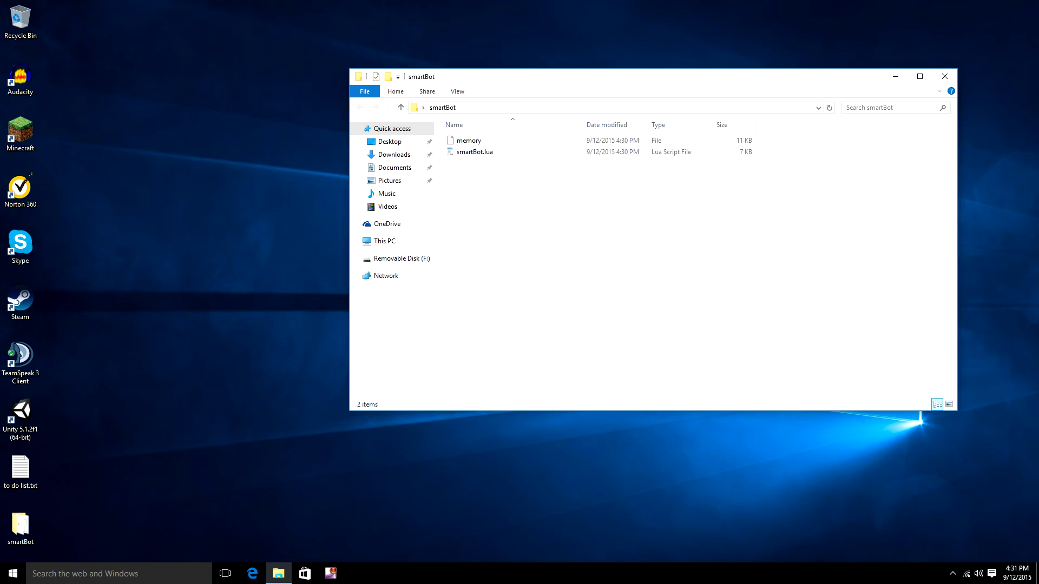
click(945, 77)
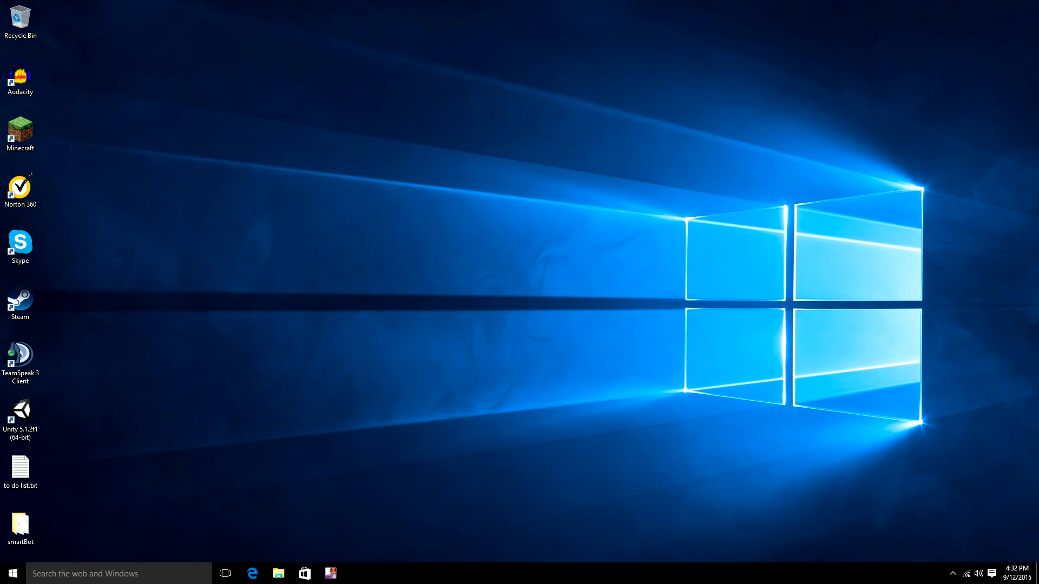
double_click(20, 524)
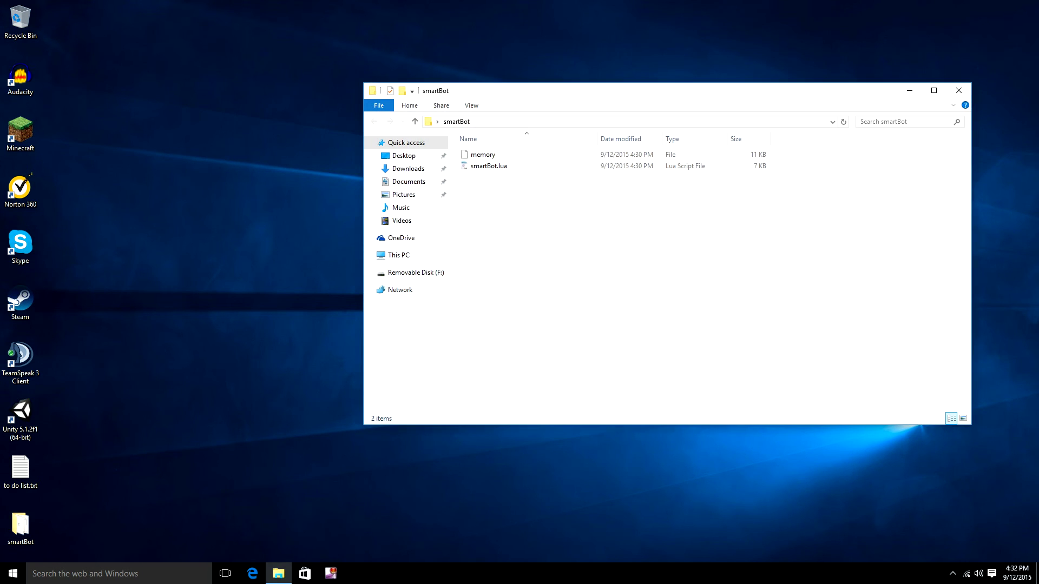
click(957, 91)
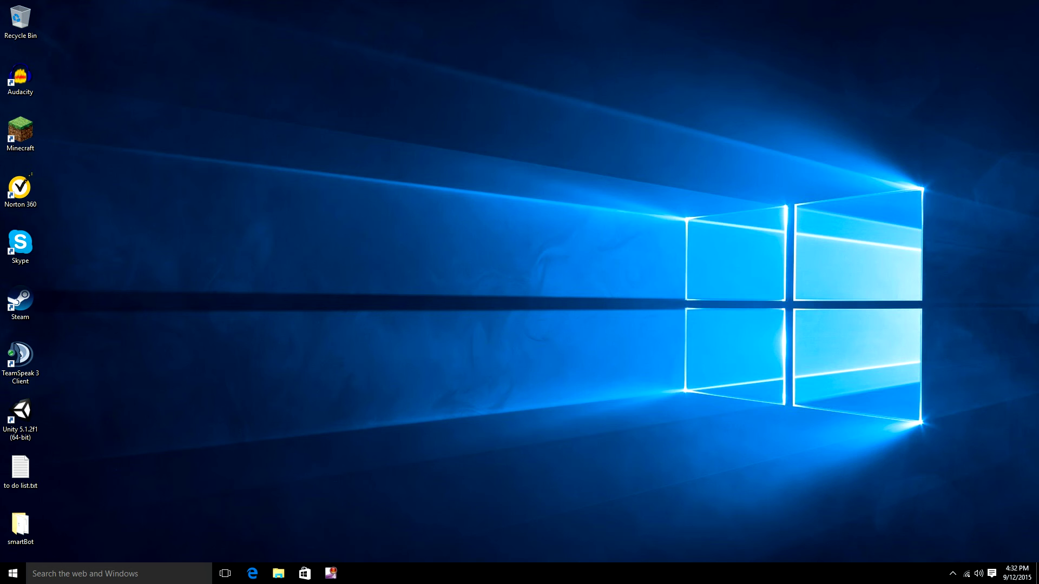
Open the smartBot folder, cancel opening its memory file, and move the folder window lower on the desktop
double_click(20, 527)
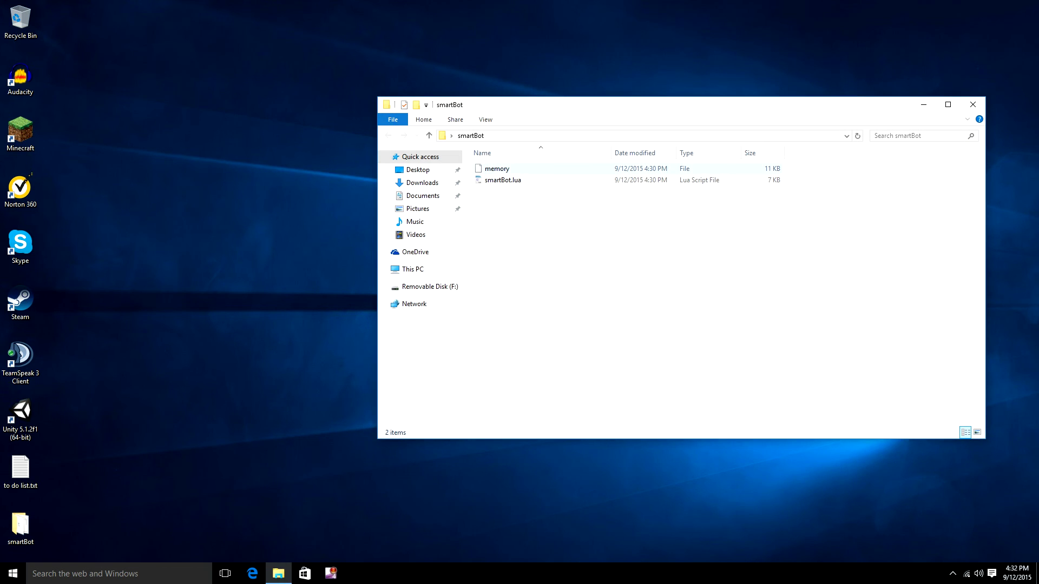
double_click(496, 169)
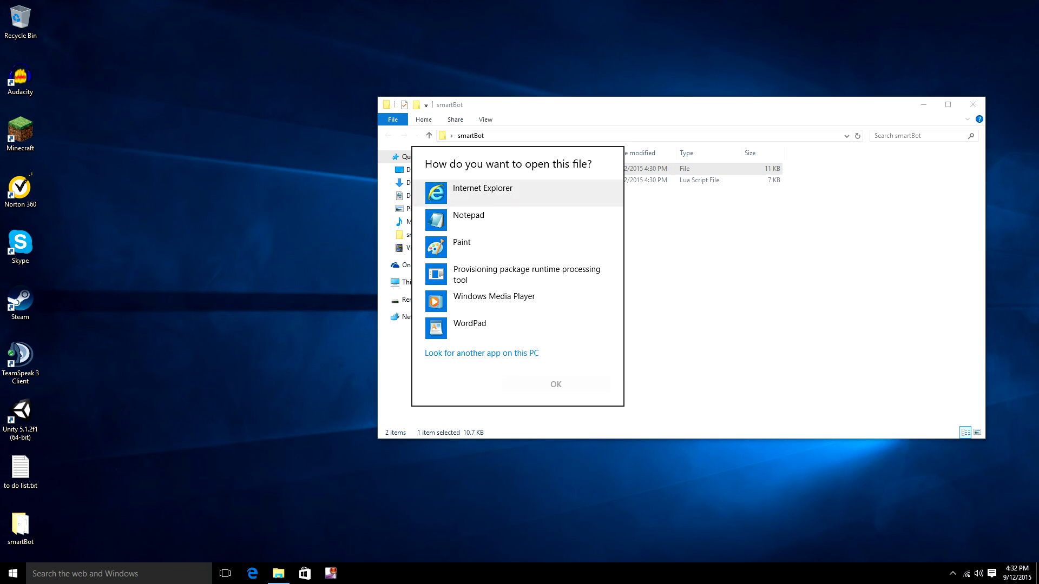
key(Escape)
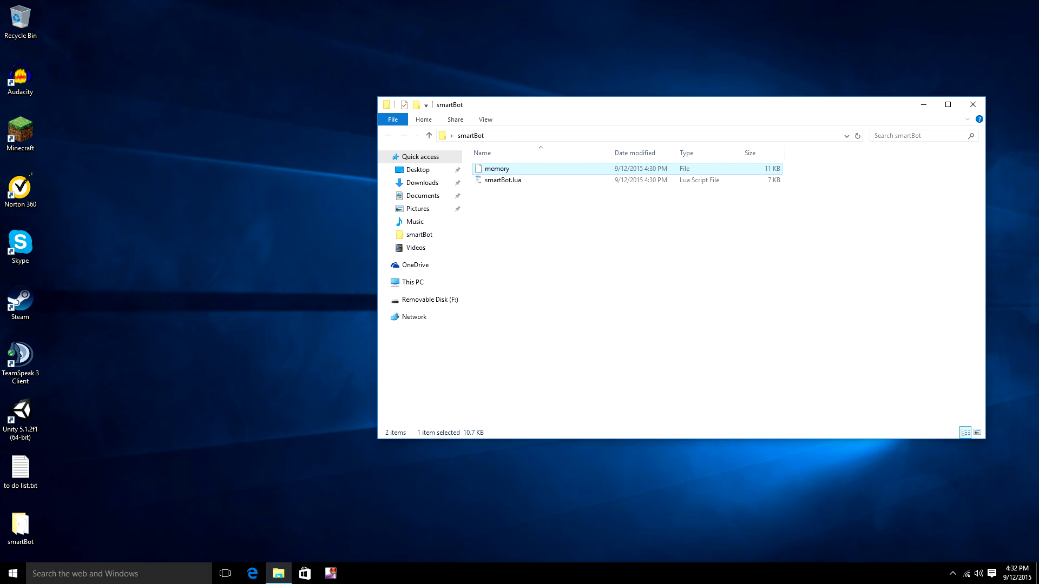
drag(680, 104, 741, 228)
drag(601, 228, 554, 160)
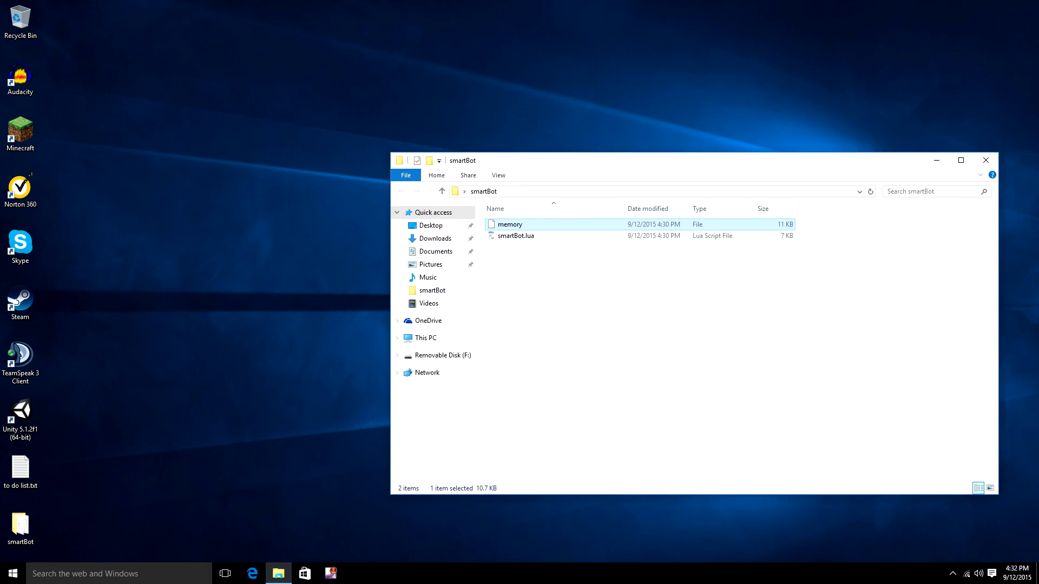
Create a desktop folder named smartBot 2 and open it, arranging its window so the smartBot folder's files stay accessible
click(20, 527)
right_click(209, 205)
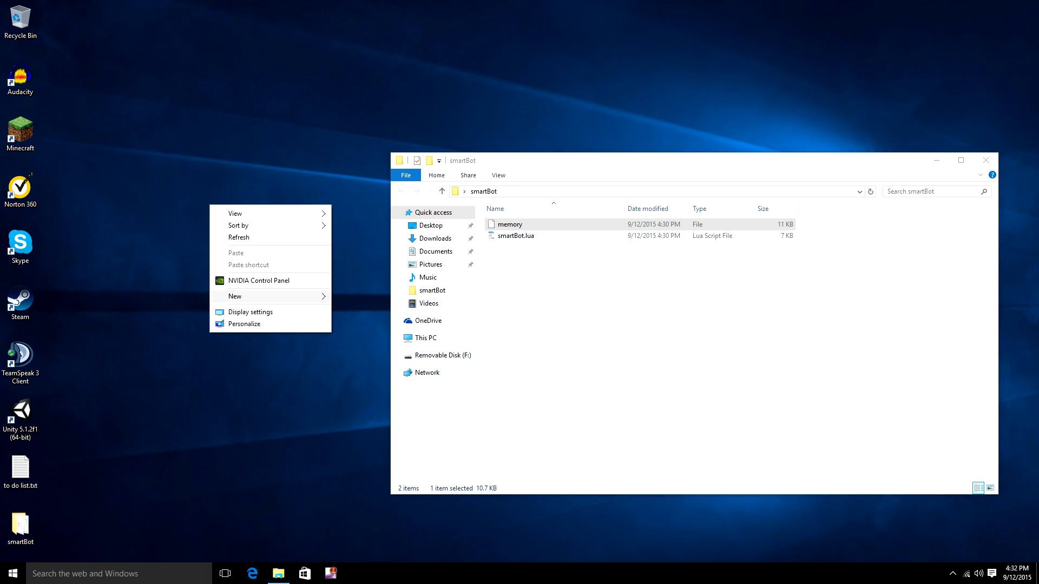
mouse_move(232, 296)
click(354, 296)
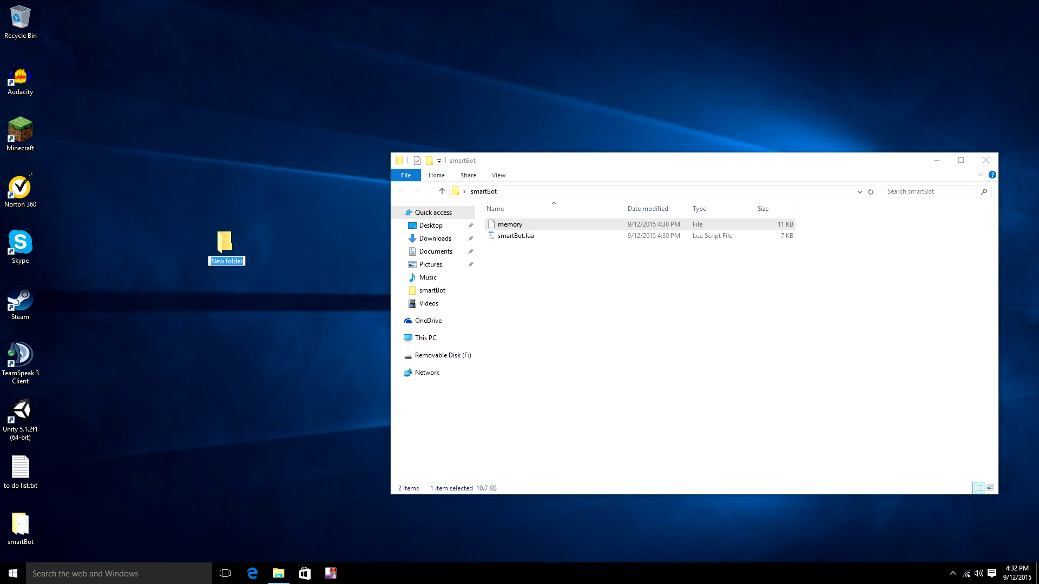
text(smartBot 2)
key(Return)
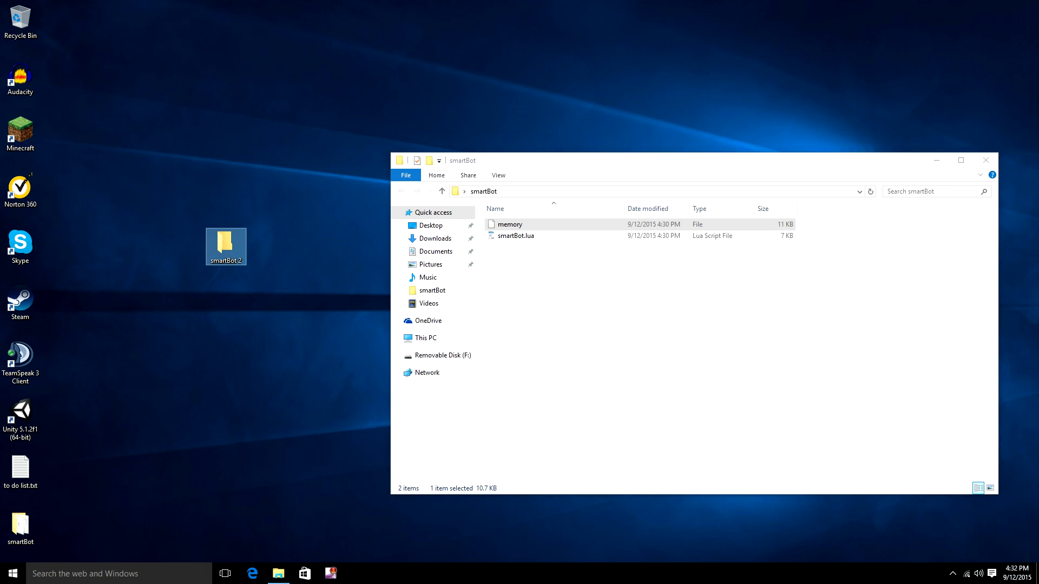
key(Return)
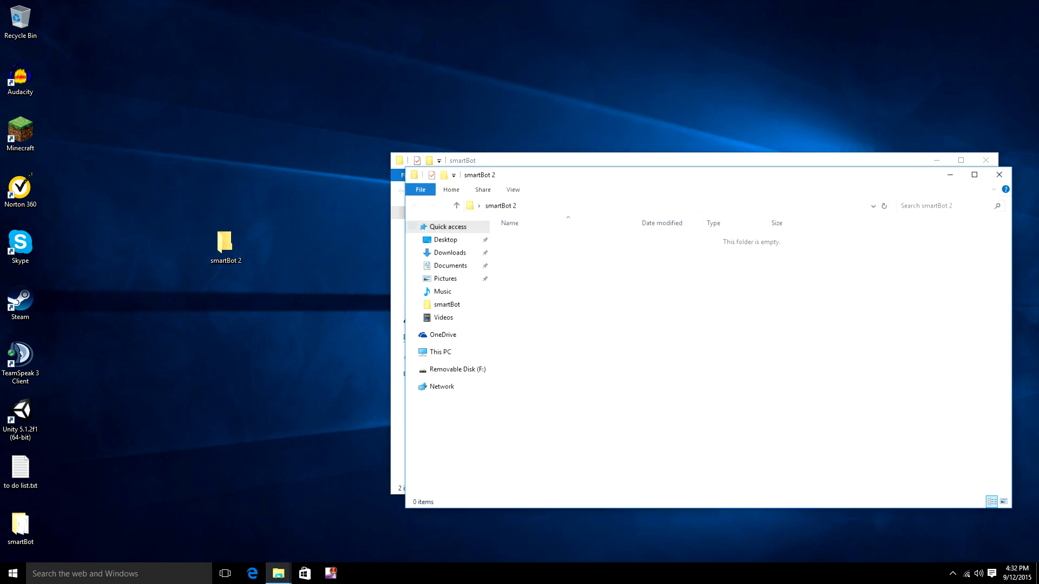
drag(541, 234, 742, 285)
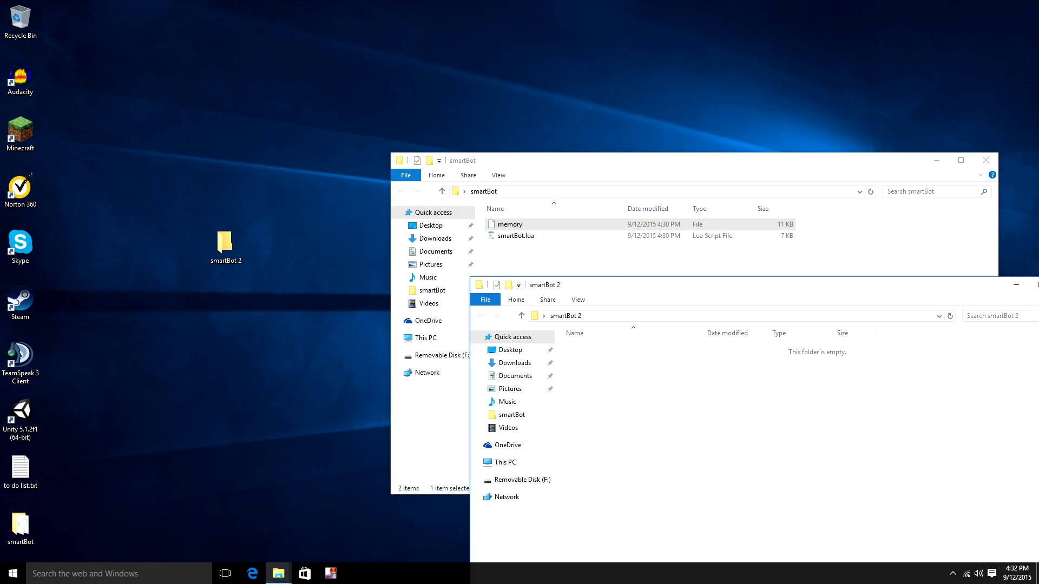
Copy the memory and smartBot.lua files in the smartBot folder to the clipboard and close that folder's window
mouse_move(514, 236)
mouse_down()
mouse_move(514, 226)
mouse_move(515, 246)
mouse_move(513, 228)
mouse_up()
right_click(513, 227)
click(539, 319)
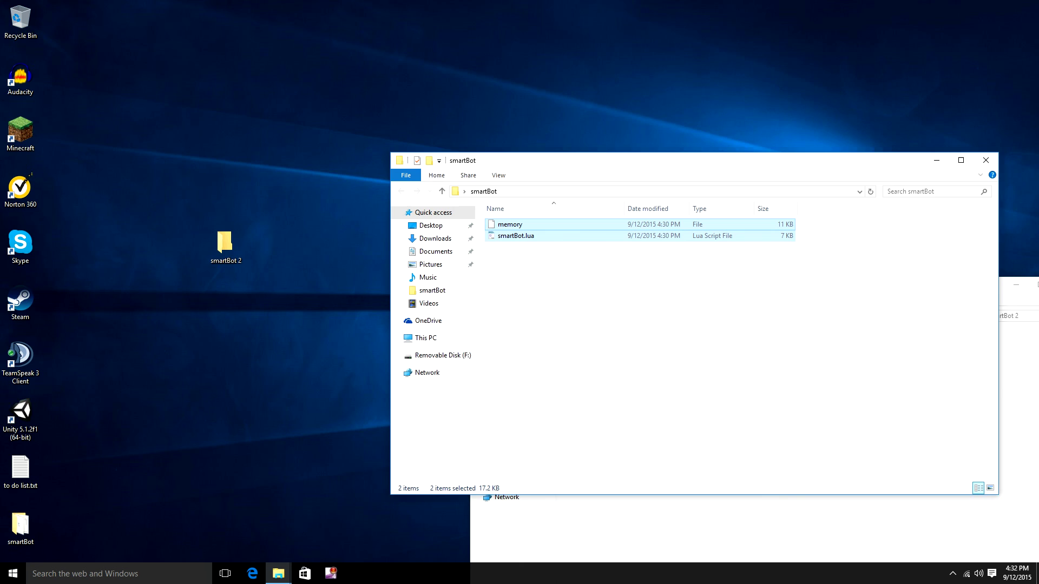
click(960, 161)
click(1026, 6)
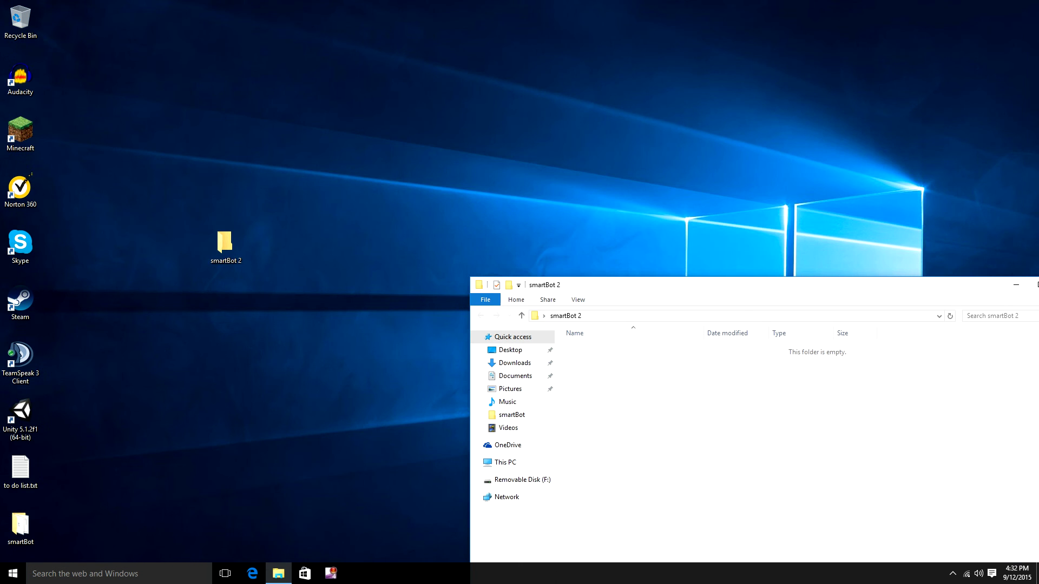
Paste the copied memory and smartBot.lua files into the smartBot 2 folder, then test-run the copied smartBot.lua and close its console
right_click(704, 413)
click(730, 333)
double_click(595, 360)
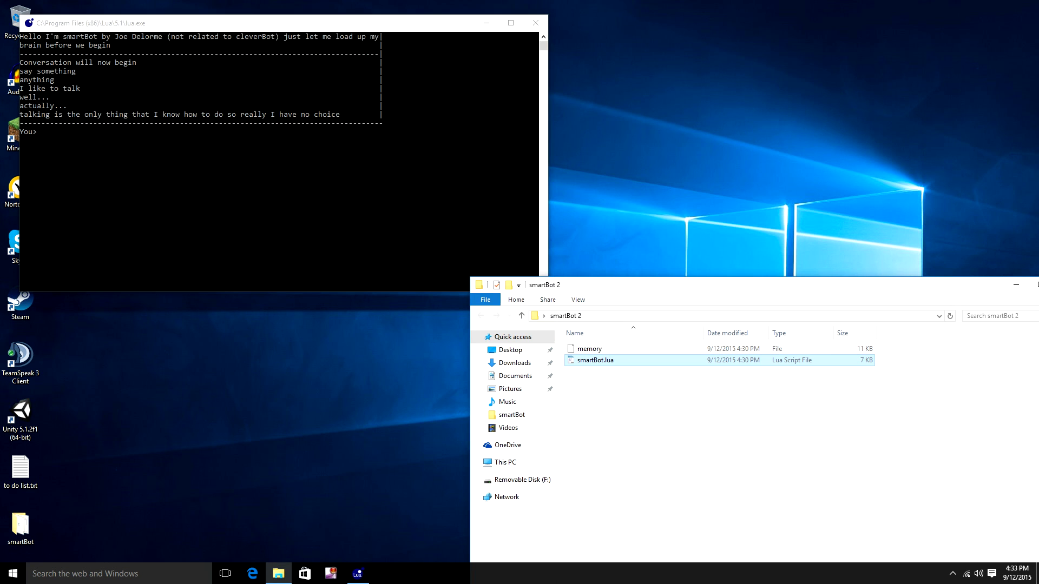
click(535, 23)
drag(703, 285, 528, 167)
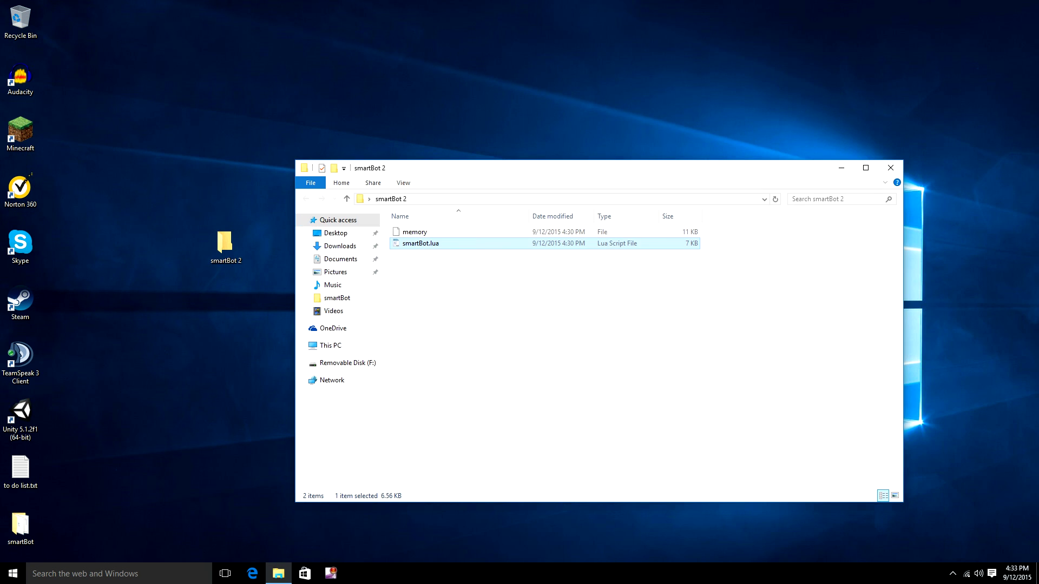
key(Escape)
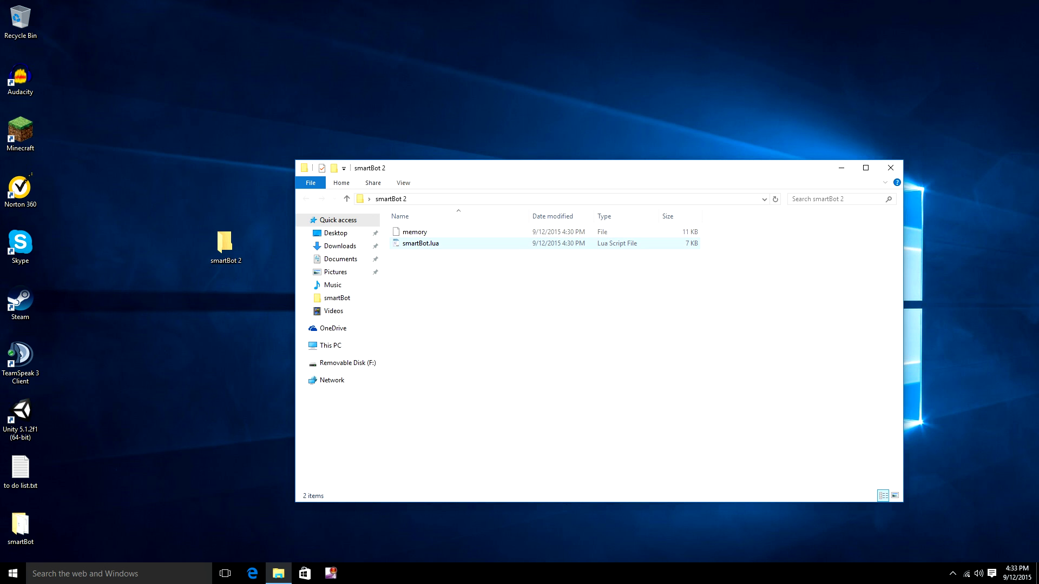
right_click(413, 245)
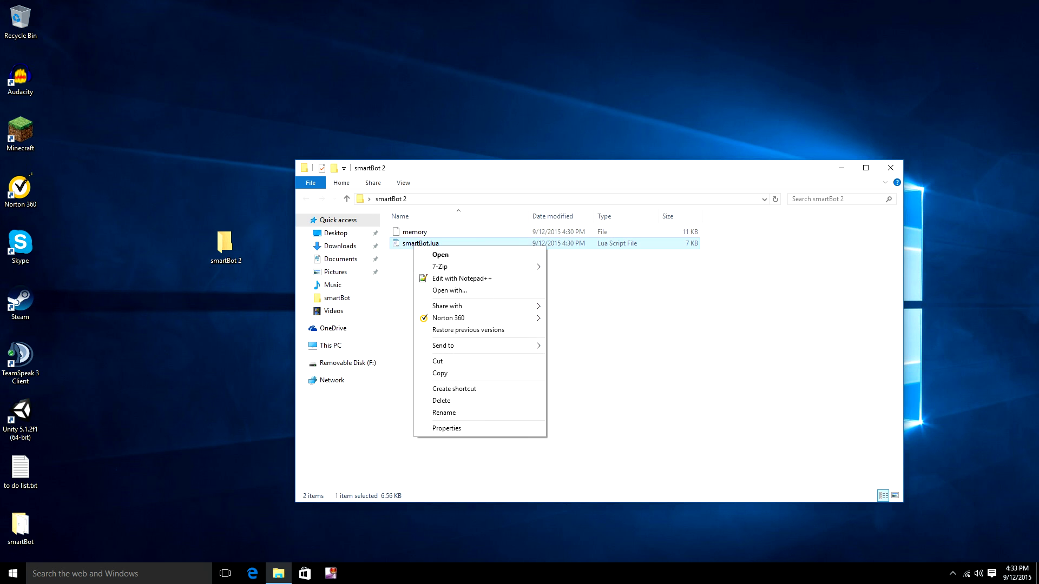
key(Escape)
Close the smartBot 2 folder window and place the smartBot 2 folder beside the smartBot folder on the desktop
click(889, 167)
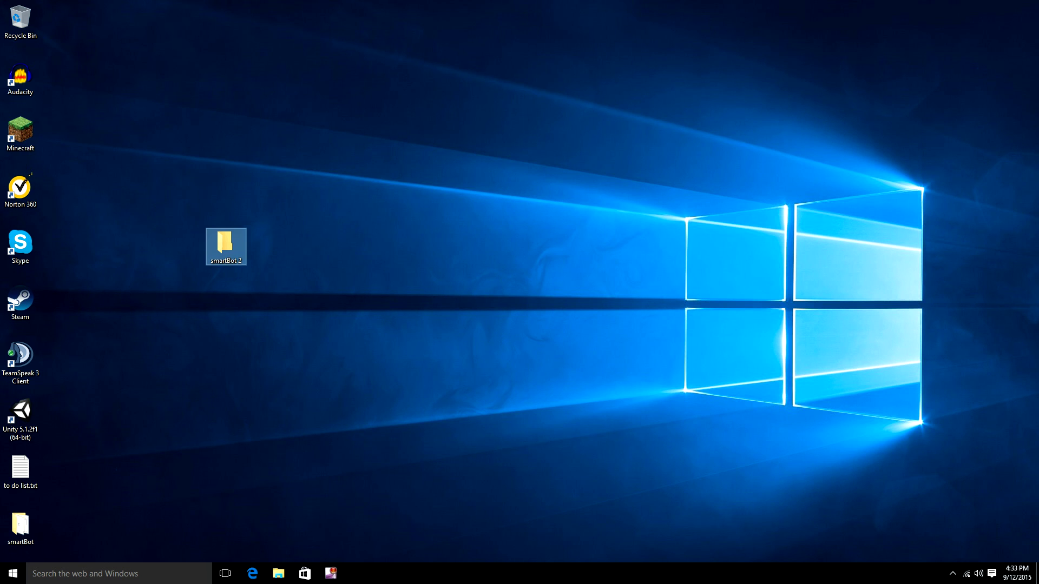
drag(226, 246, 60, 528)
Open to do list.txt from the desktop to review its download links, and close it again
double_click(20, 468)
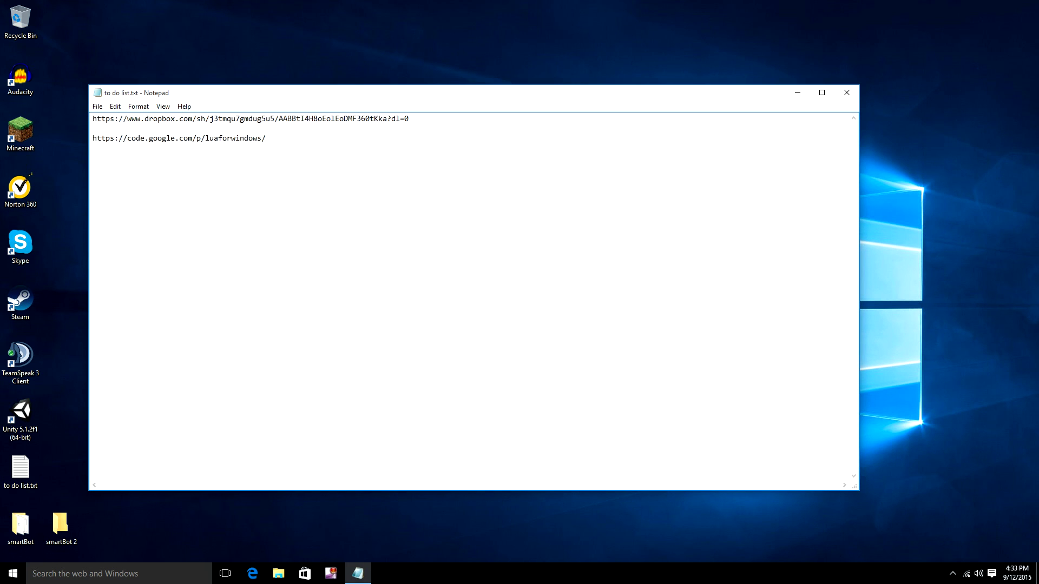
click(846, 93)
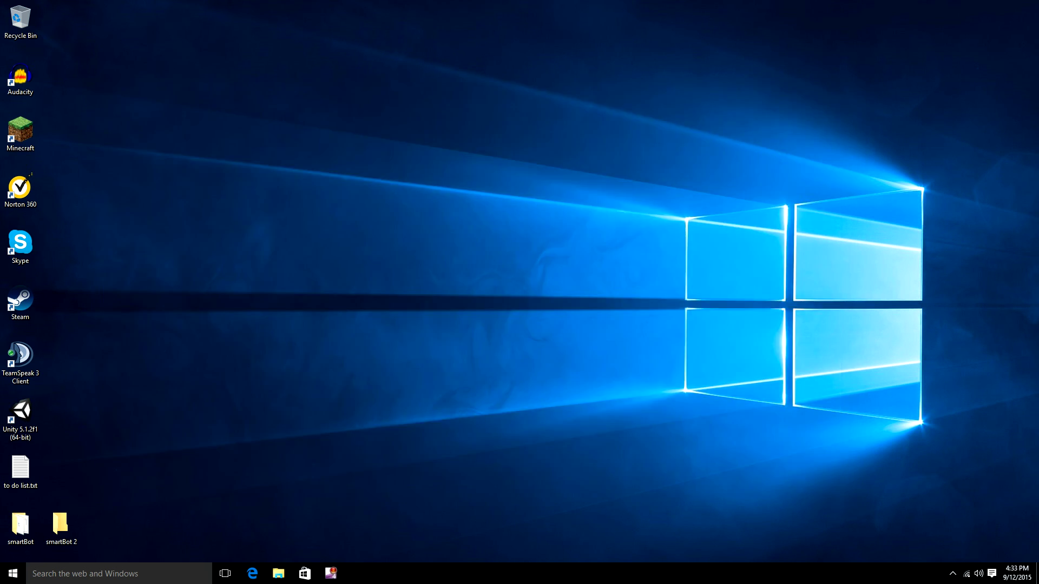